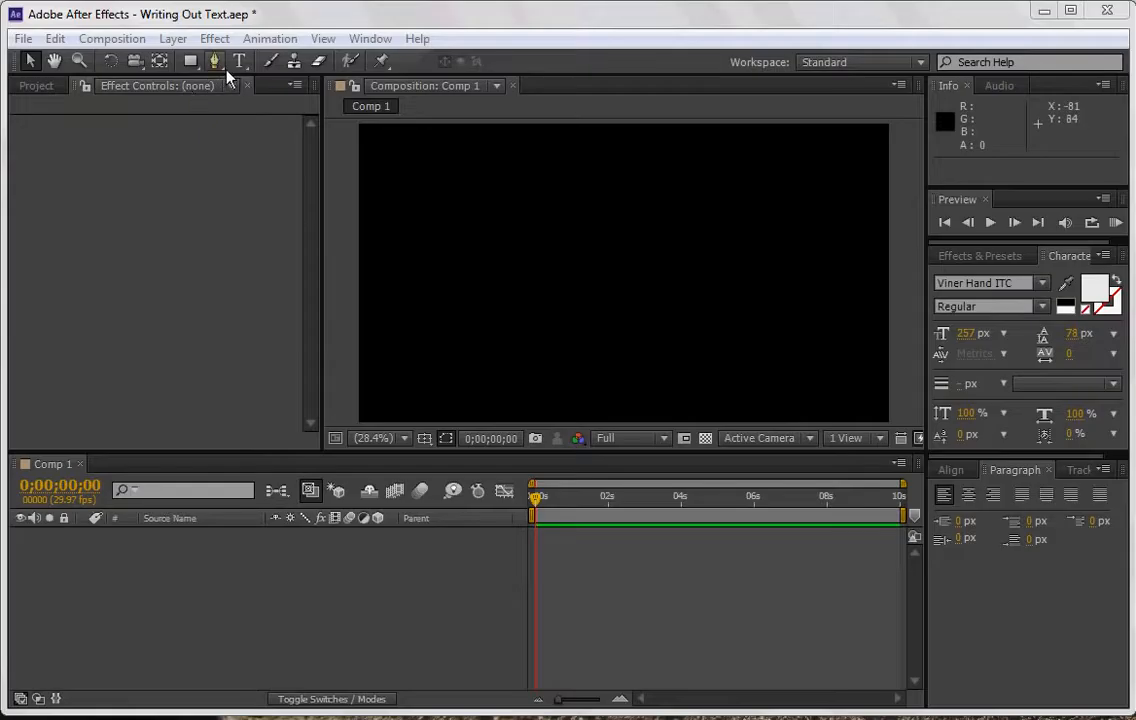
Add a text layer reading "Rollins" near the middle of the composition.
left_click(233, 63)
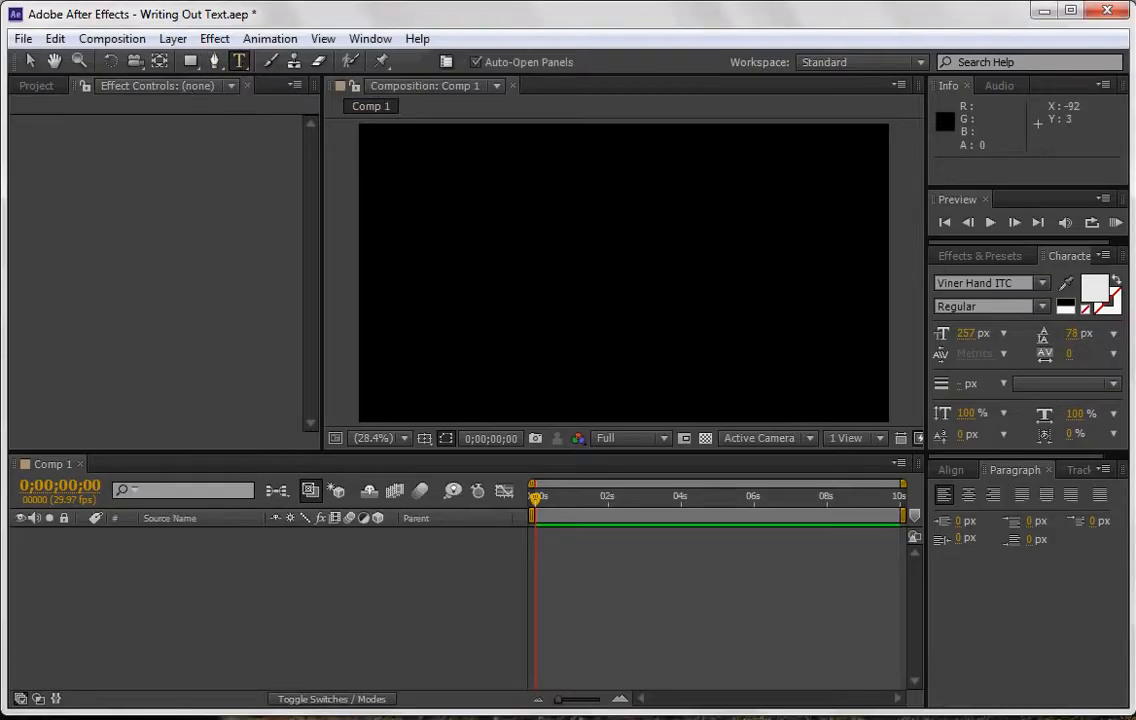
left_click(515, 283)
type("Rollins")
Enlarge the "Rollins" text to 384 px and reposition it around the centre of the composition.
double_click(687, 276)
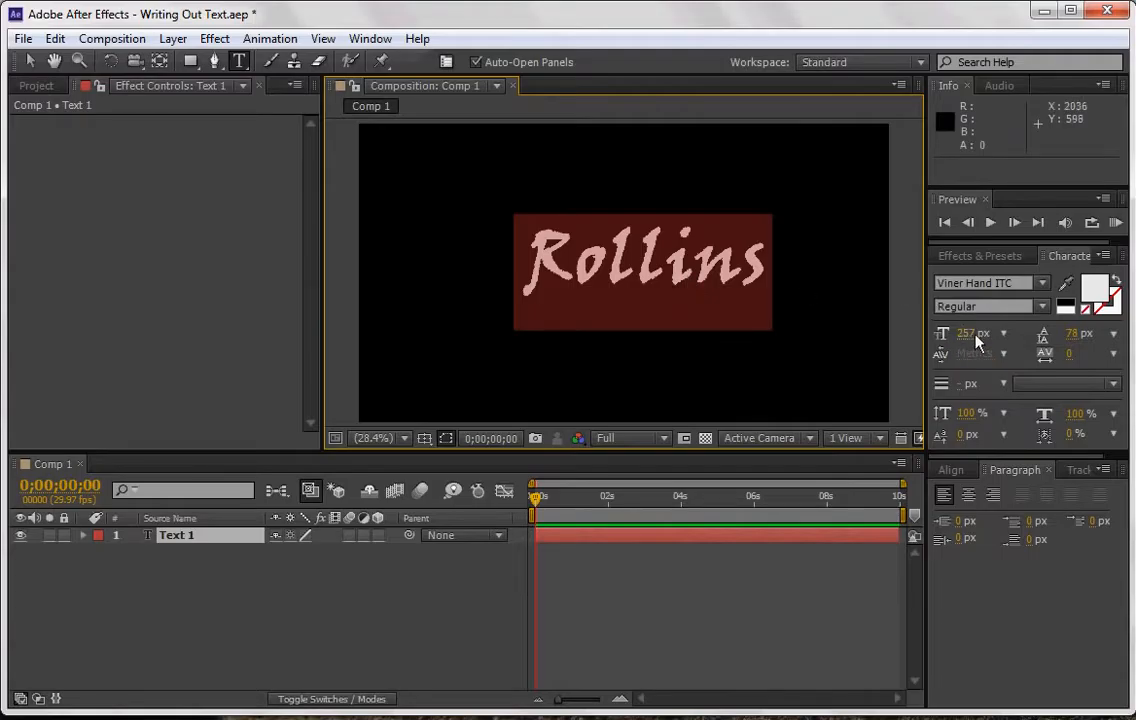
left_click_drag(978, 340, 1111, 348)
left_click_drag(744, 310, 665, 325)
double_click(663, 325)
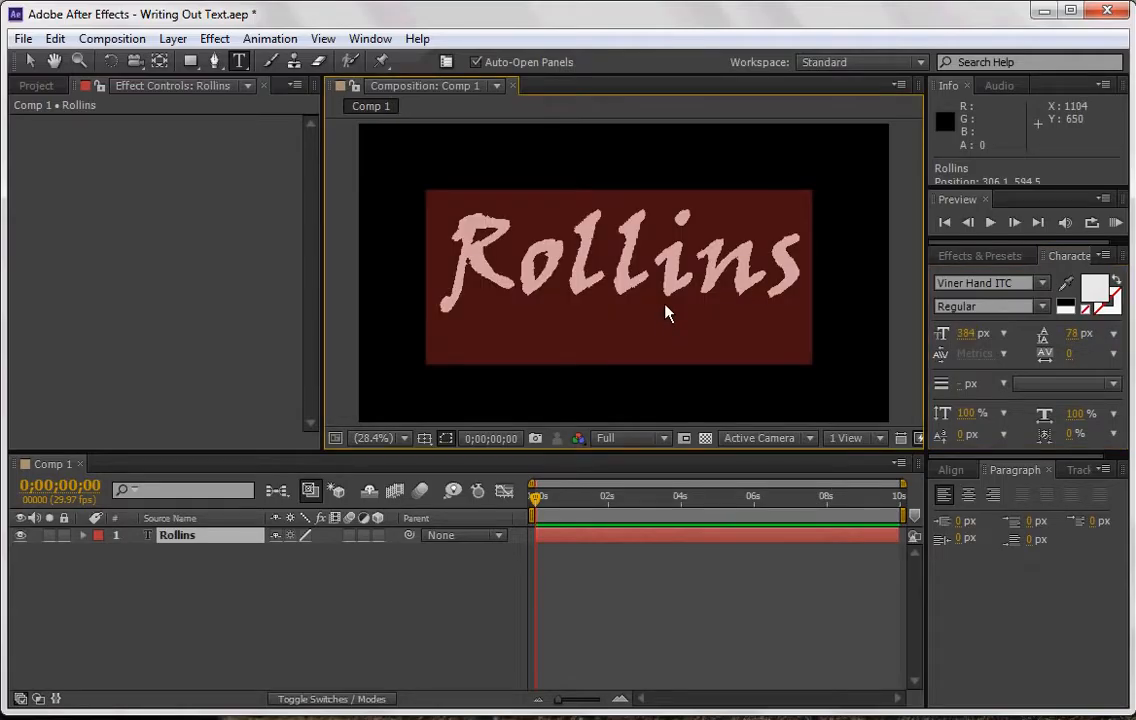
left_click(654, 300)
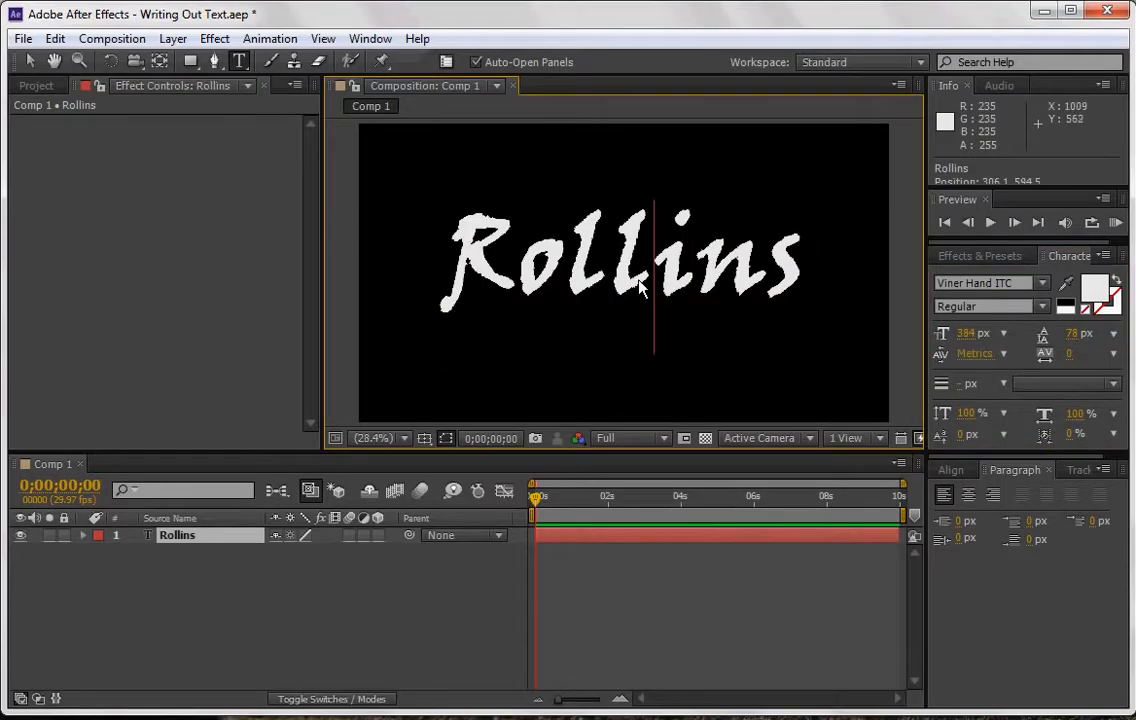
left_click(357, 573)
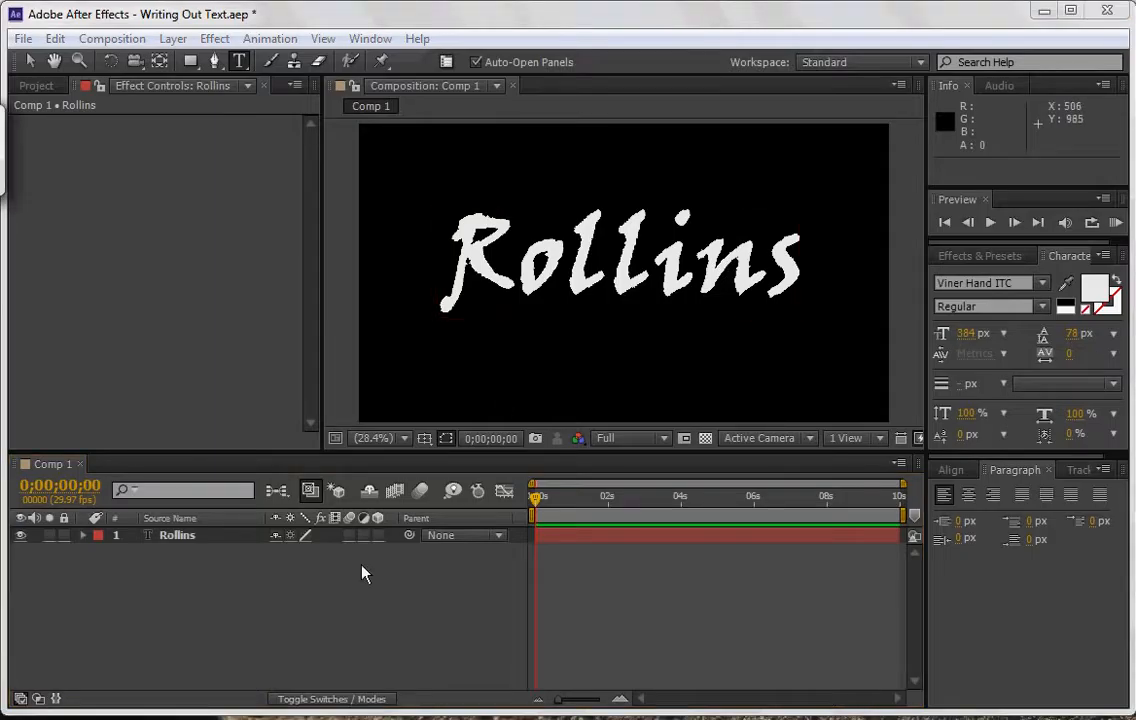
Apply the Stroke effect from the Generate category to the Rollins text layer.
left_click(185, 537)
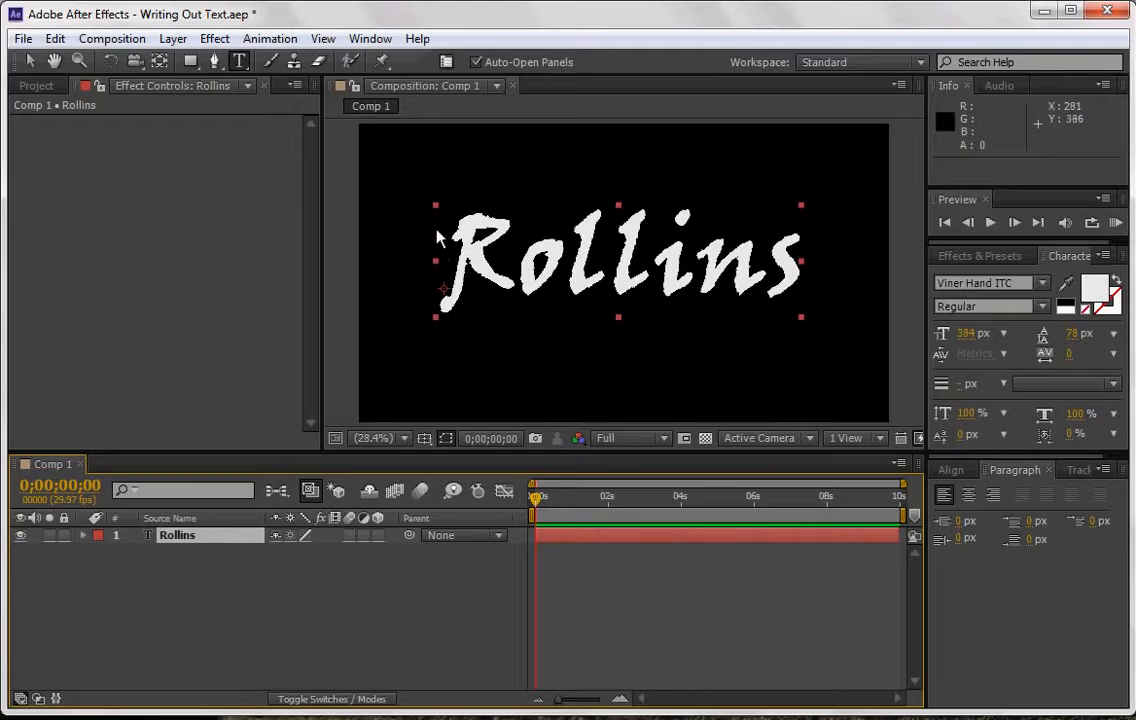
left_click(207, 43)
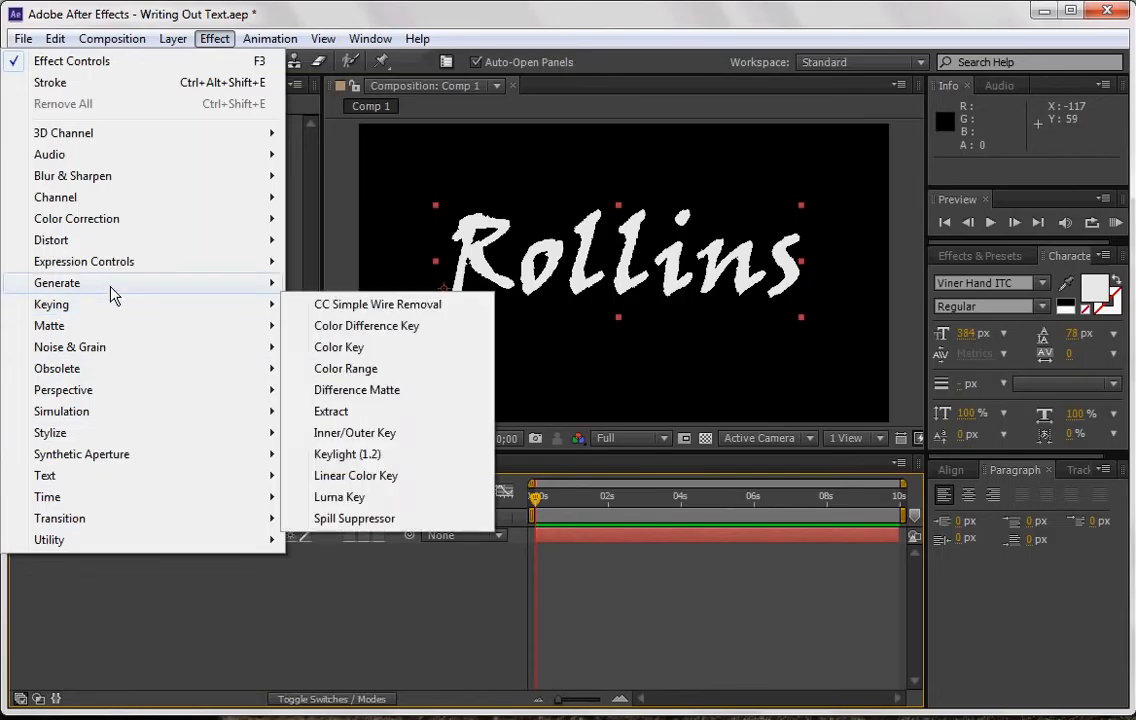
mouse_move(110, 284)
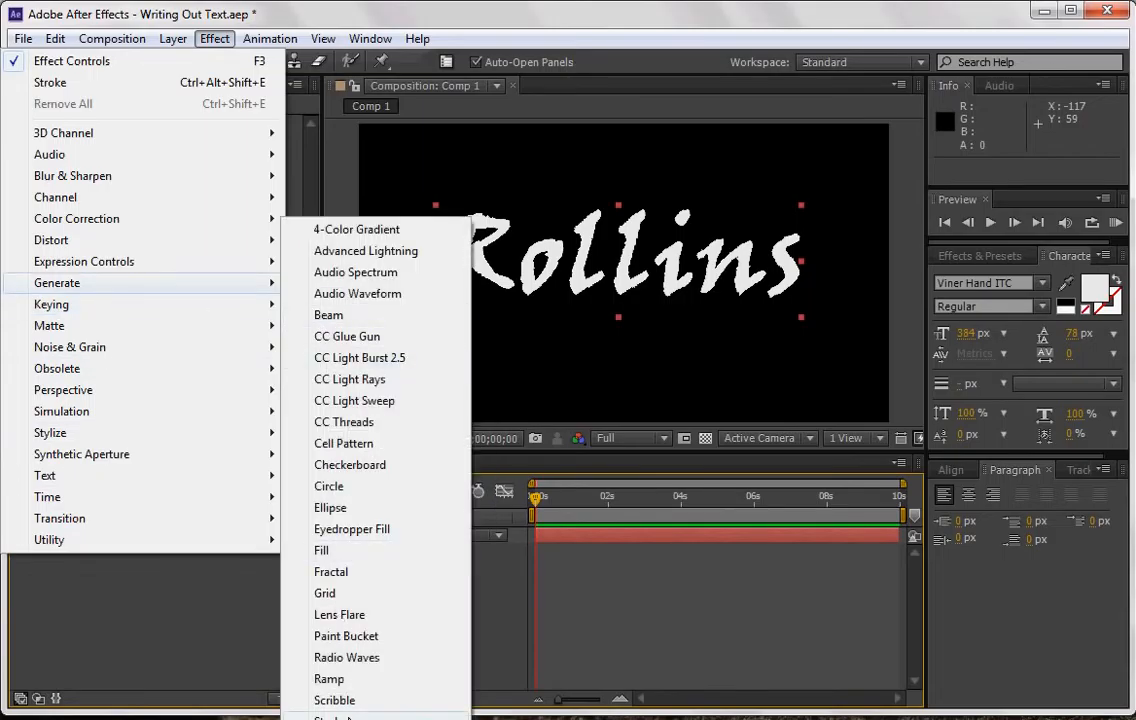
left_click(350, 717)
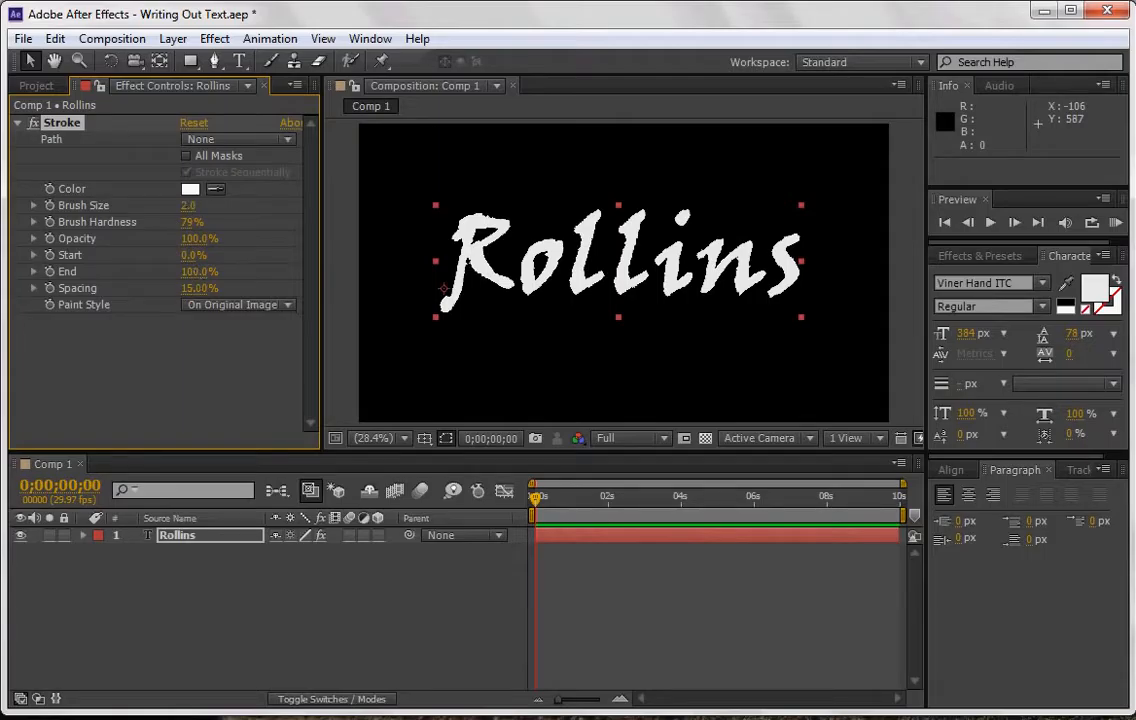
Trace the letter R with a Pen tool mask path on the text layer, from its upper-left tip to the end of its leg.
left_click(215, 61)
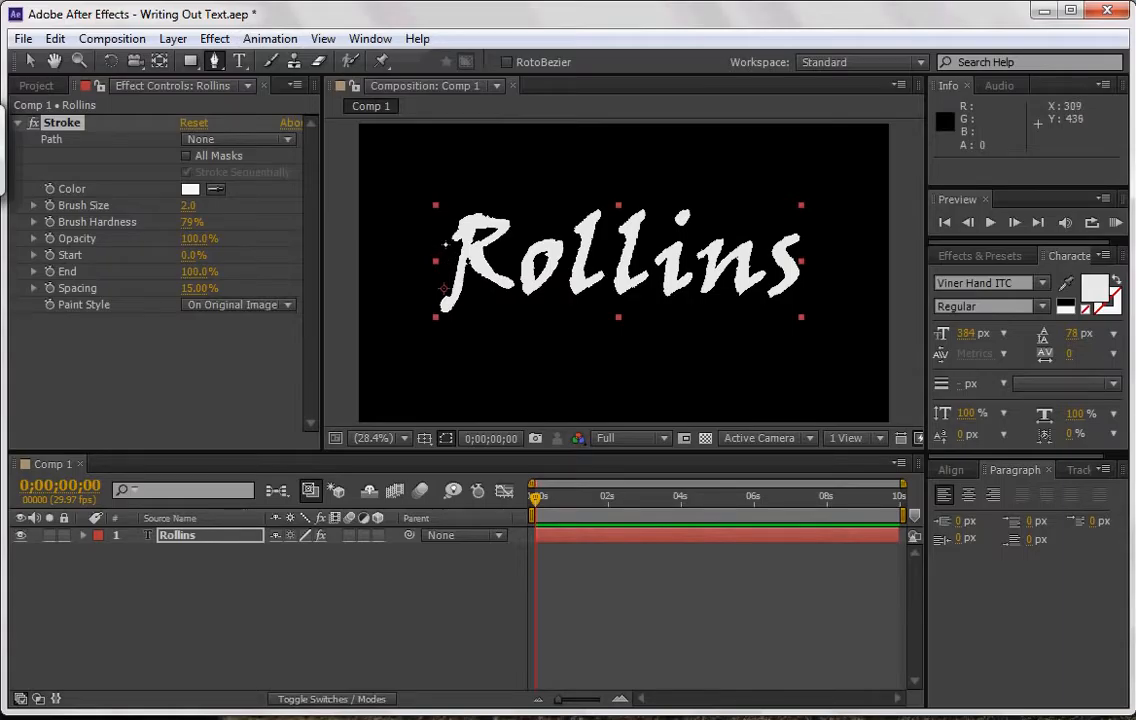
left_click(446, 242)
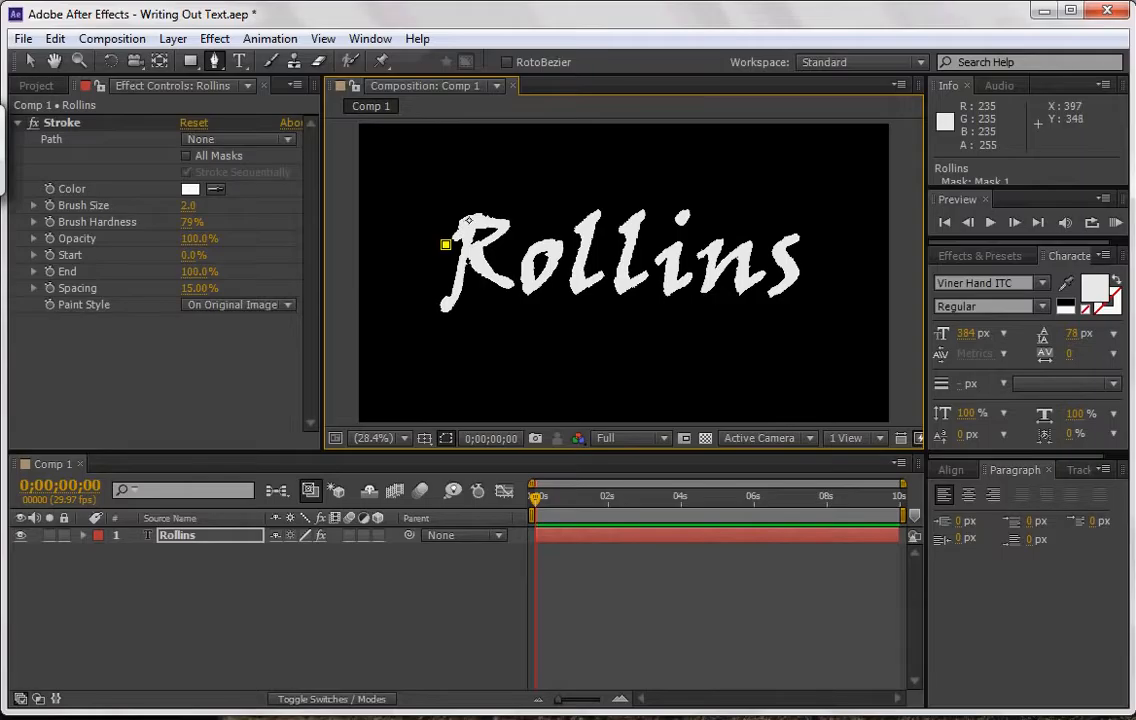
left_click(469, 218)
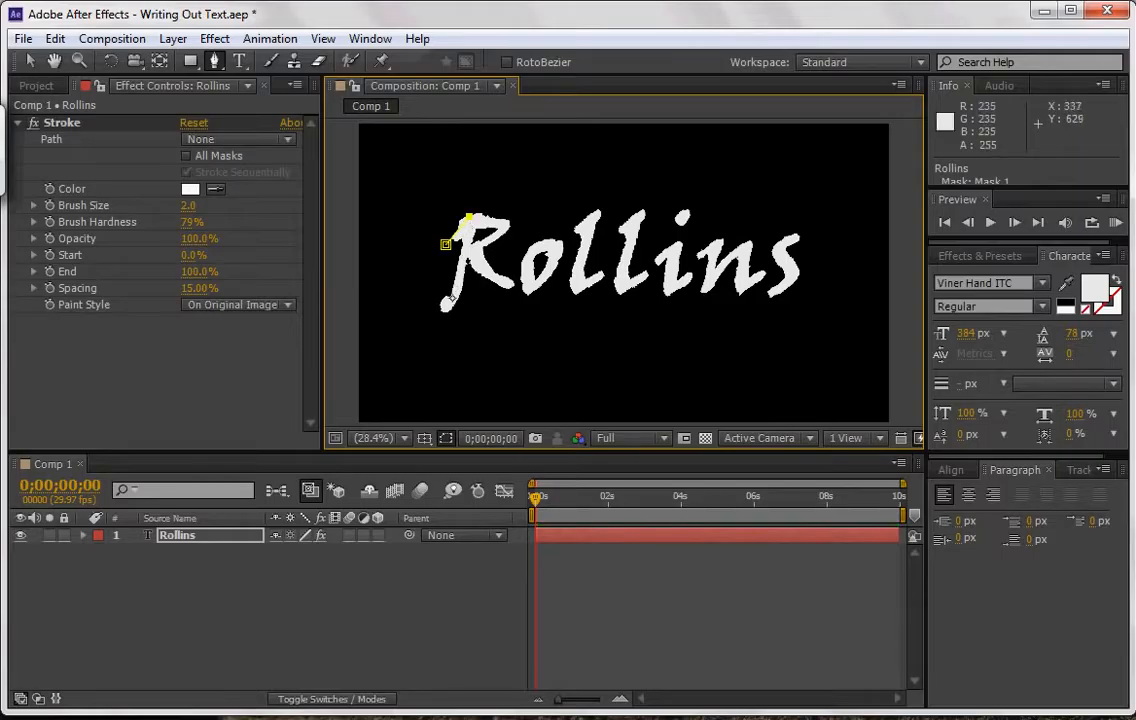
left_click(445, 305)
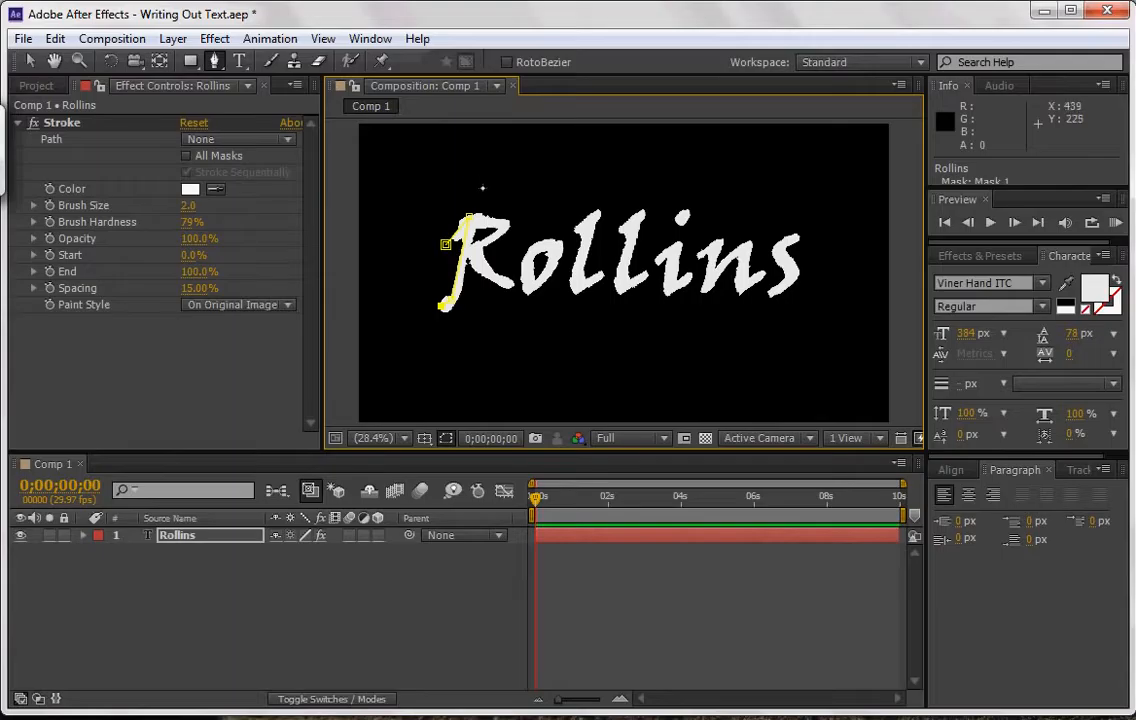
left_click(436, 218)
left_click(513, 224)
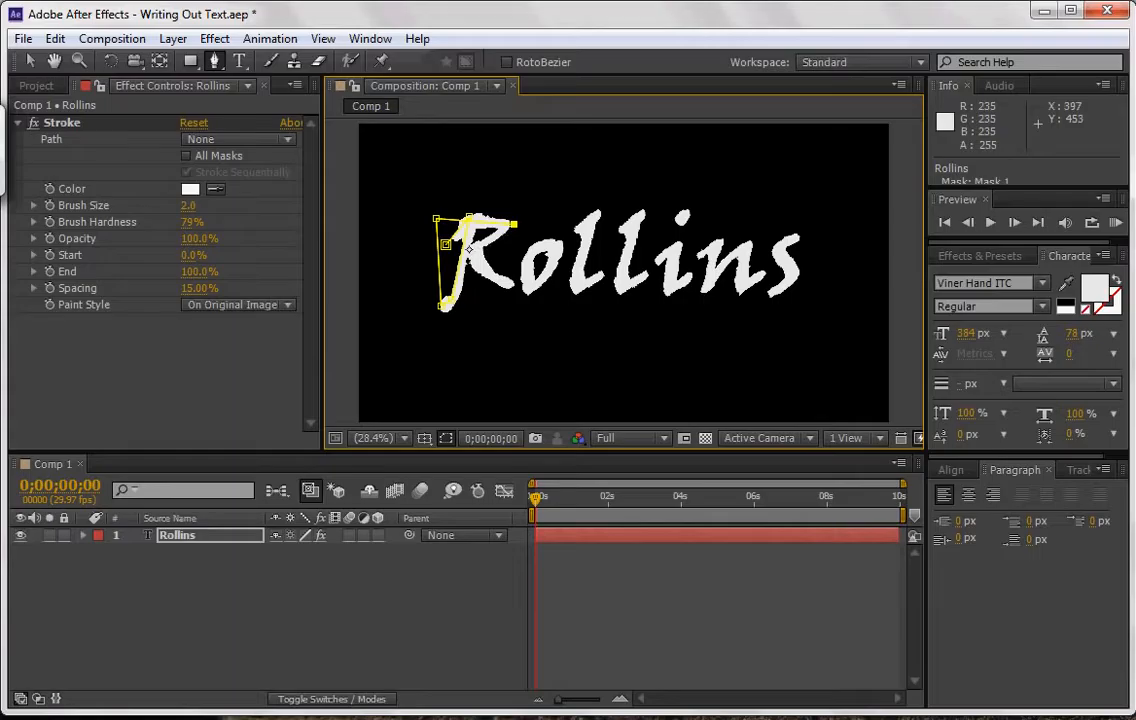
left_click(483, 270)
left_click(508, 285)
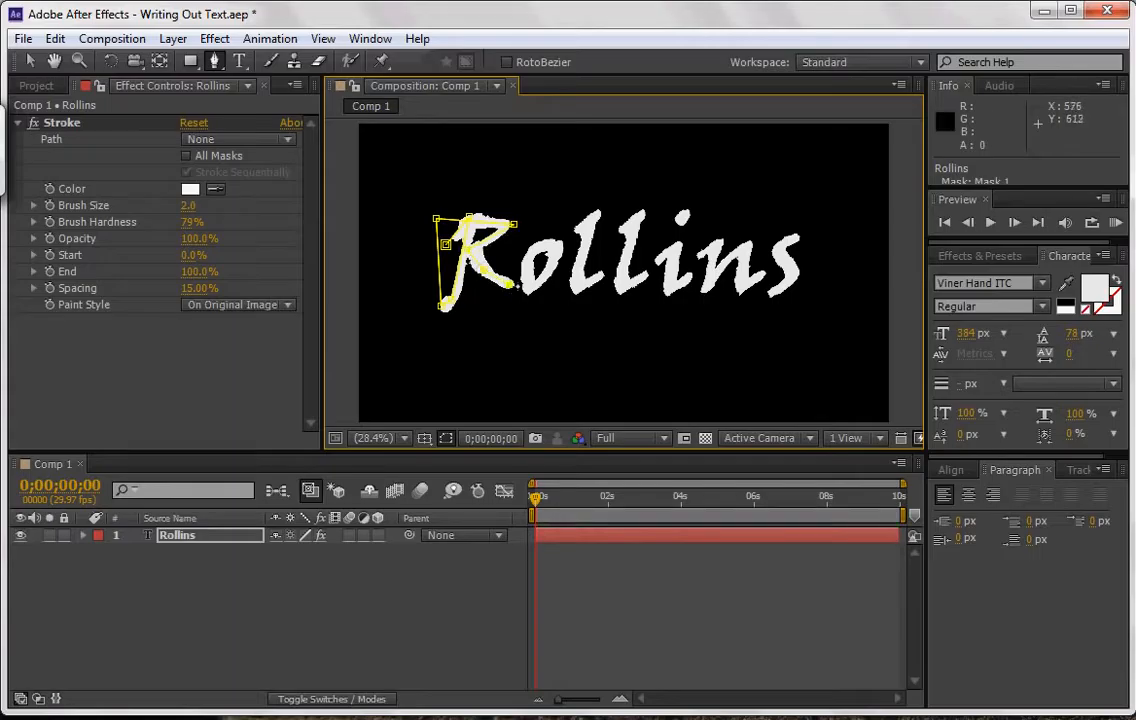
Continue the mask path above the gap between the R and the o, and start tracing the o.
left_click(526, 187)
left_click(559, 196)
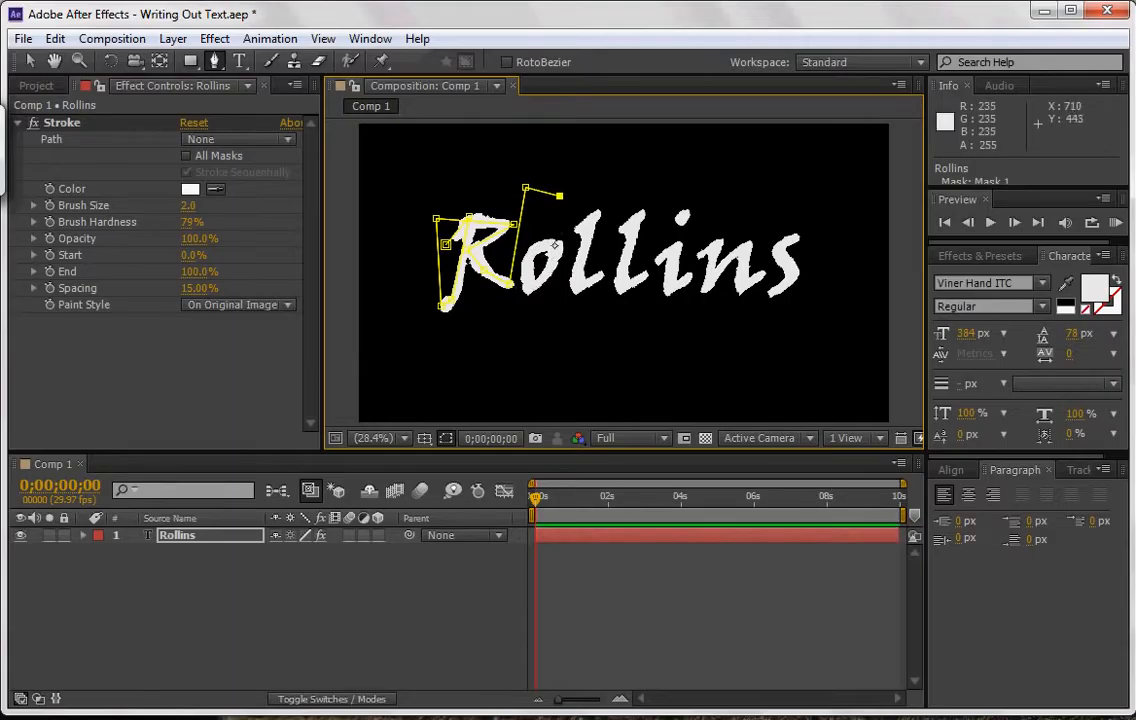
left_click(524, 282)
left_click(559, 245)
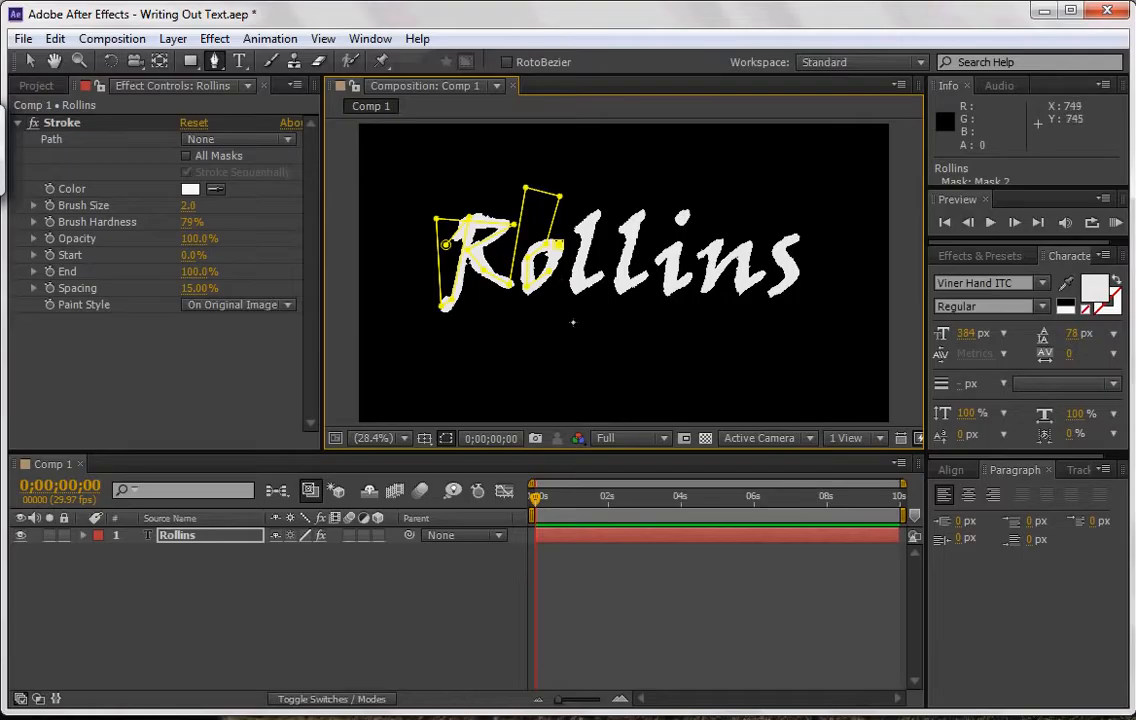
Undo the last two path edits and continue the same mask path at the o's upper-right edge.
key("ctrl+z")
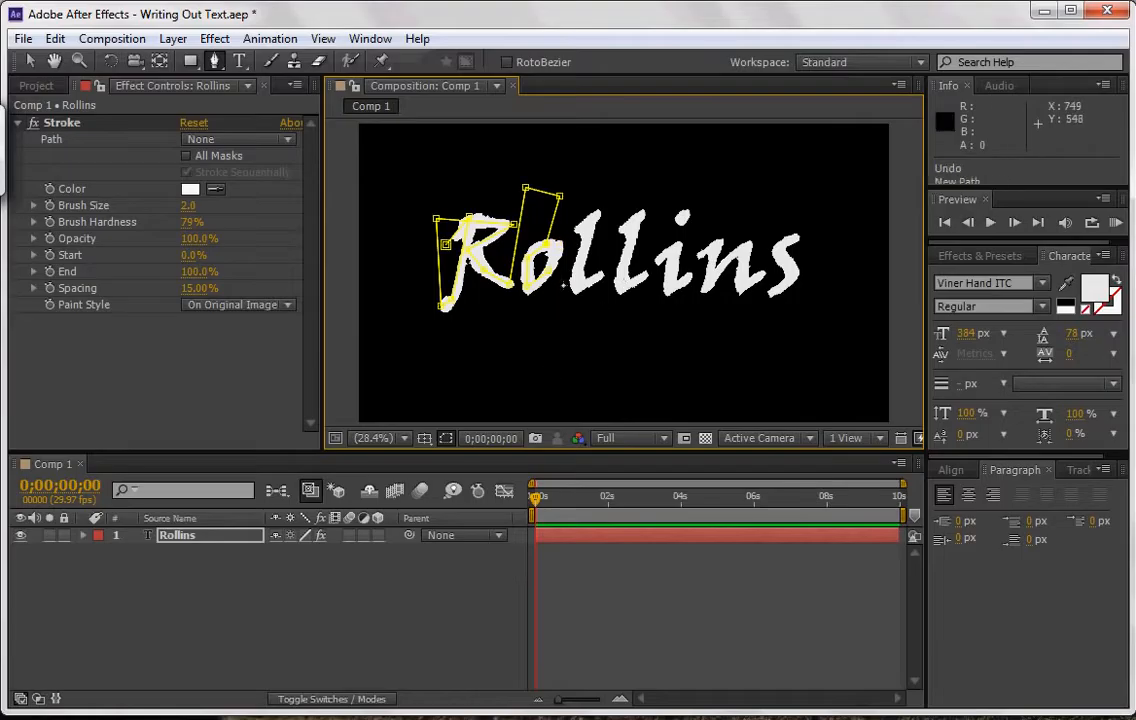
key("ctrl+z")
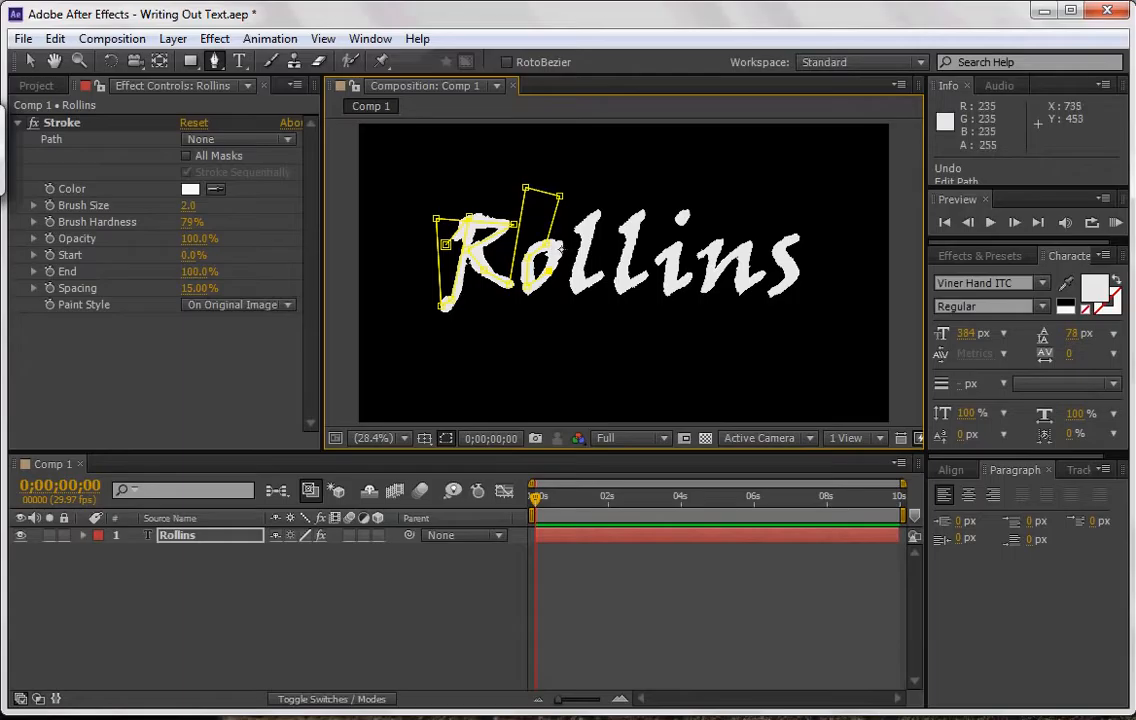
left_click(562, 250)
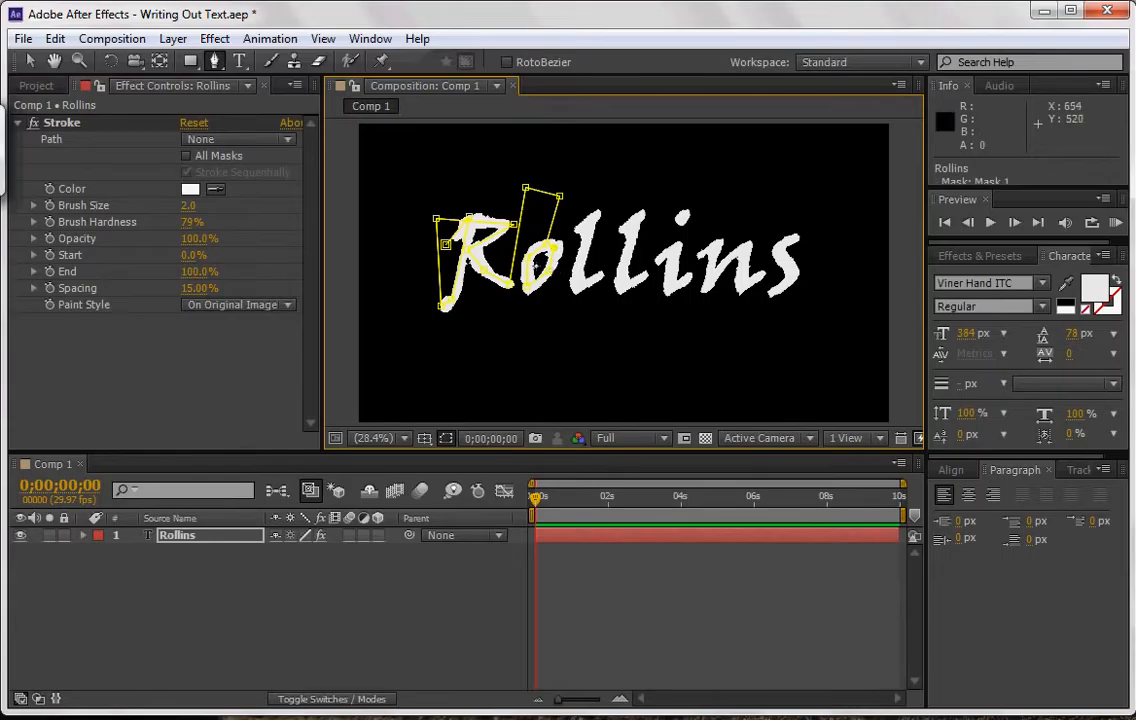
key("alt")
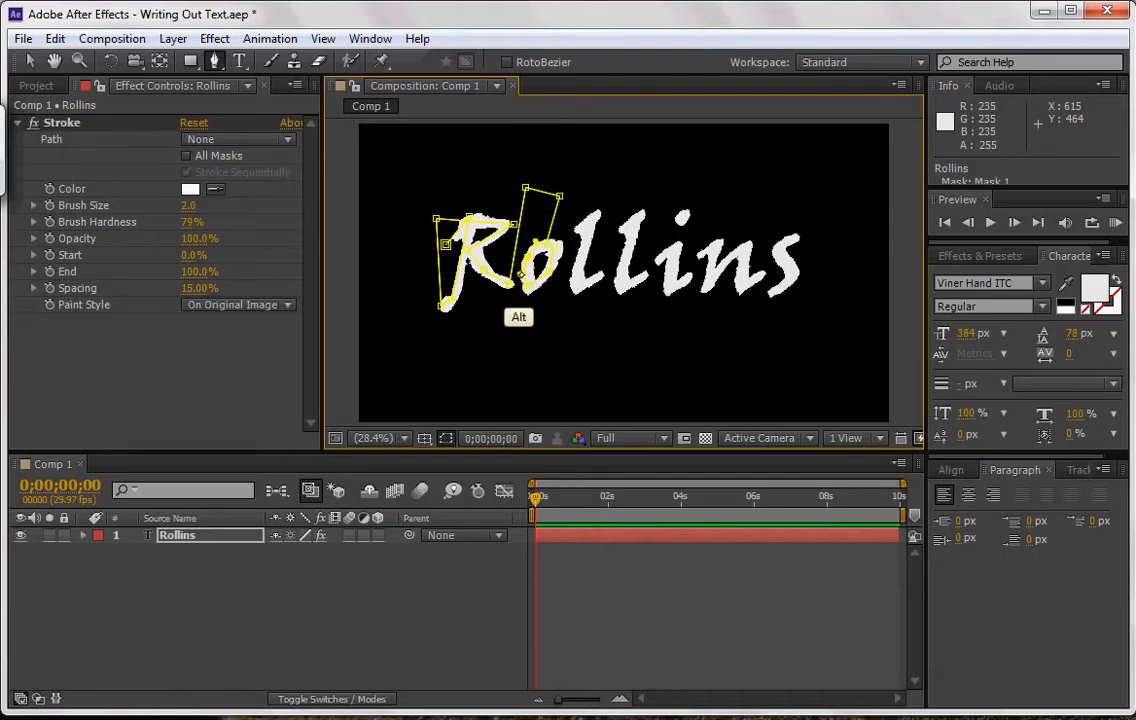
left_click_drag(520, 276, 522, 274)
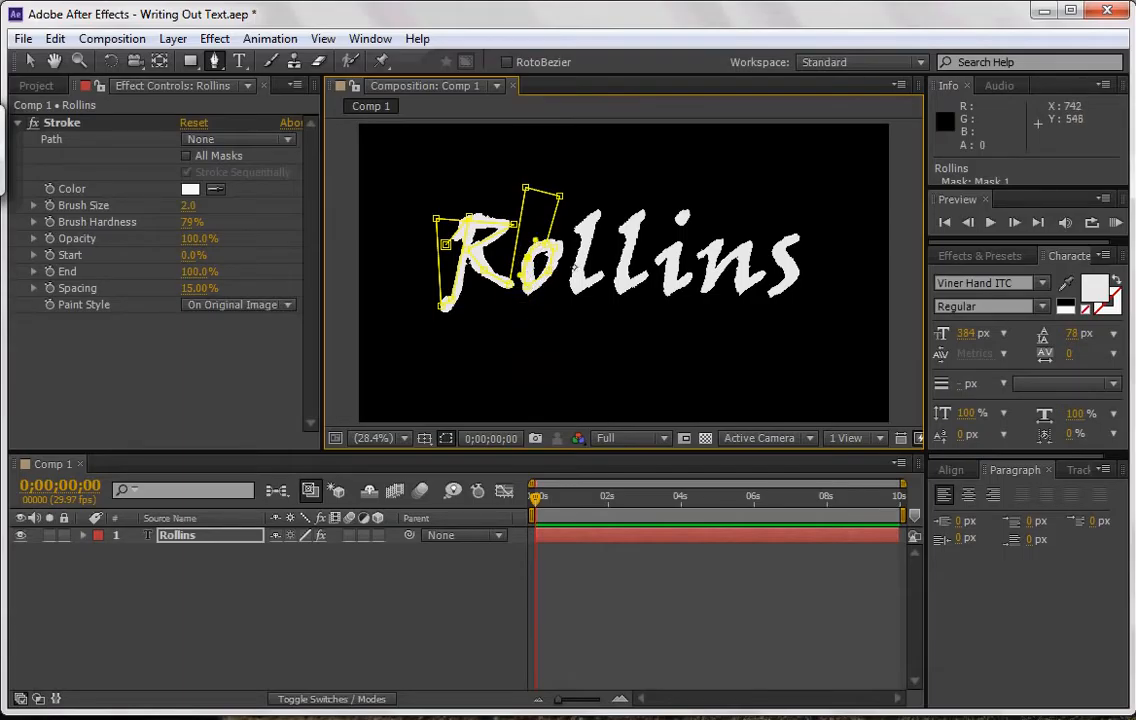
key("ctrl+z")
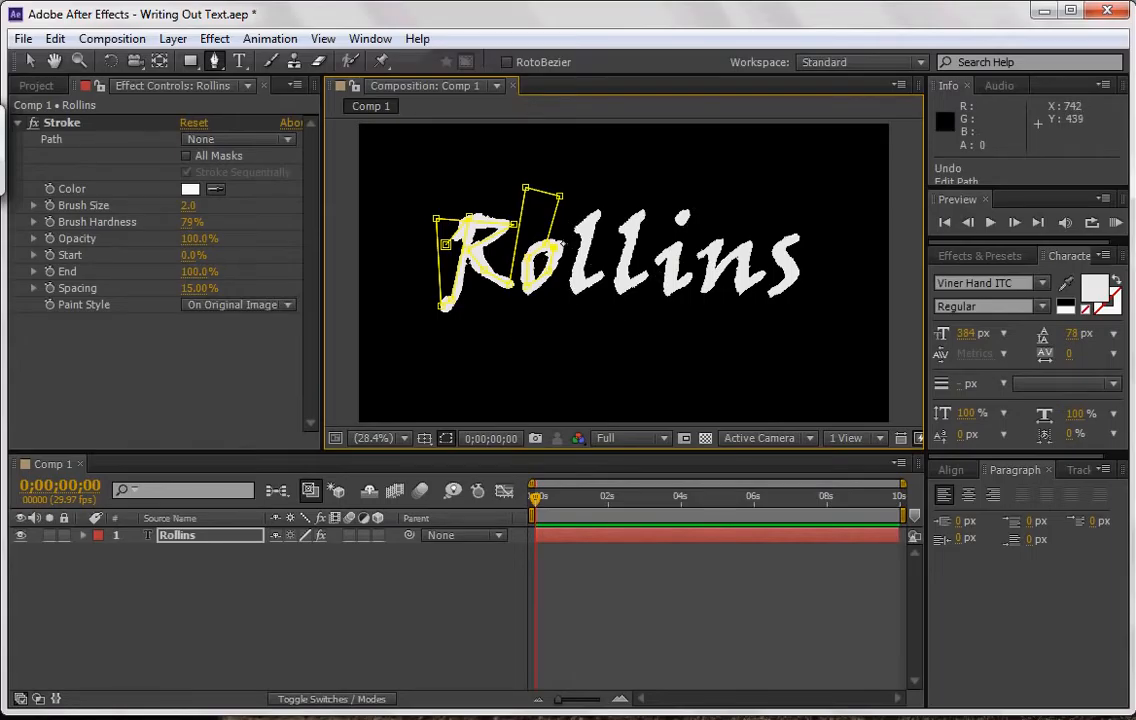
Extend the mask path from the o to trace both letters l, down to the tail of the second one.
left_click(576, 229)
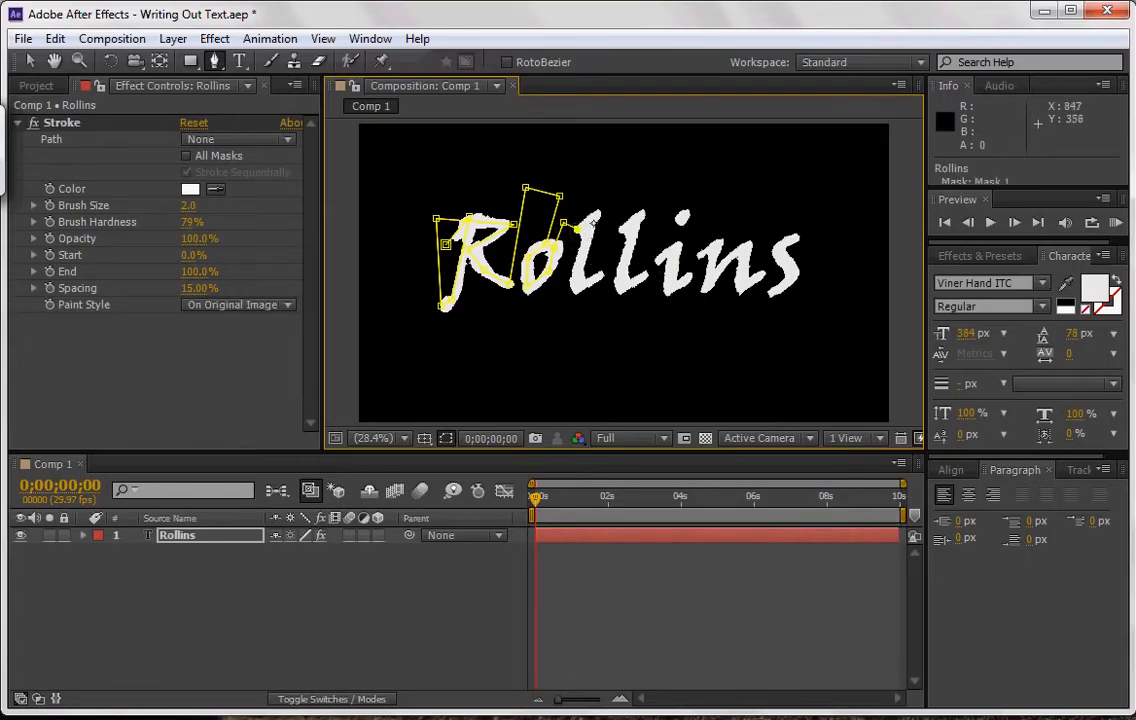
left_click(596, 214)
left_click(597, 279)
left_click(611, 234)
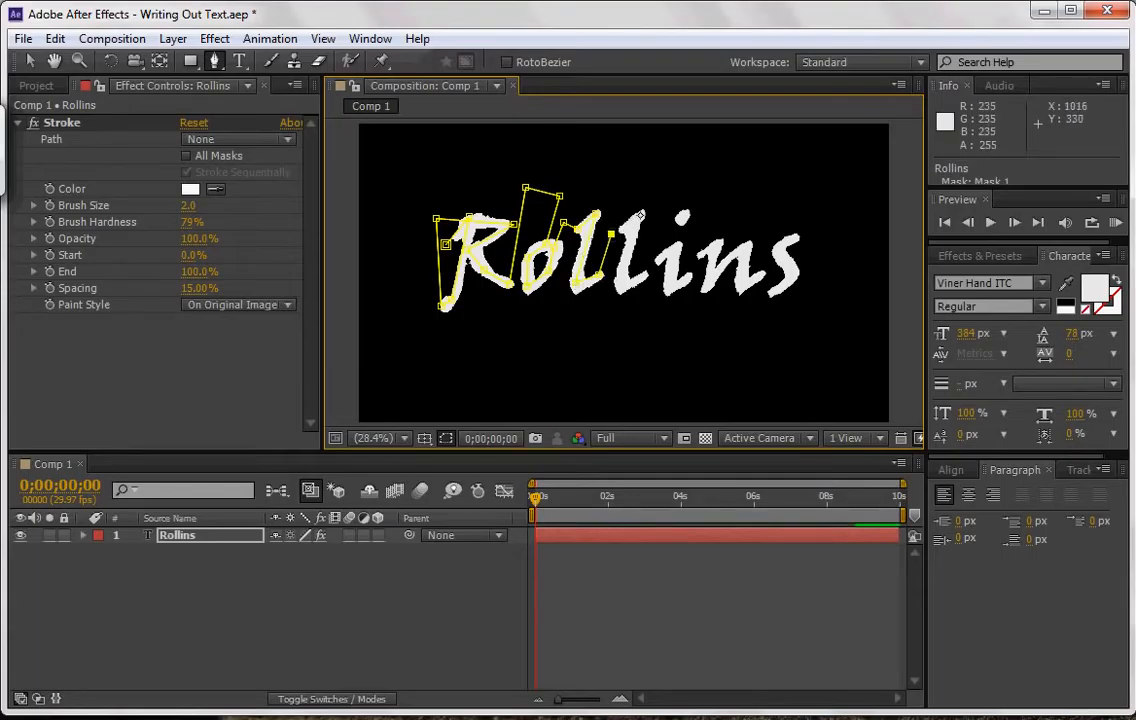
left_click(640, 214)
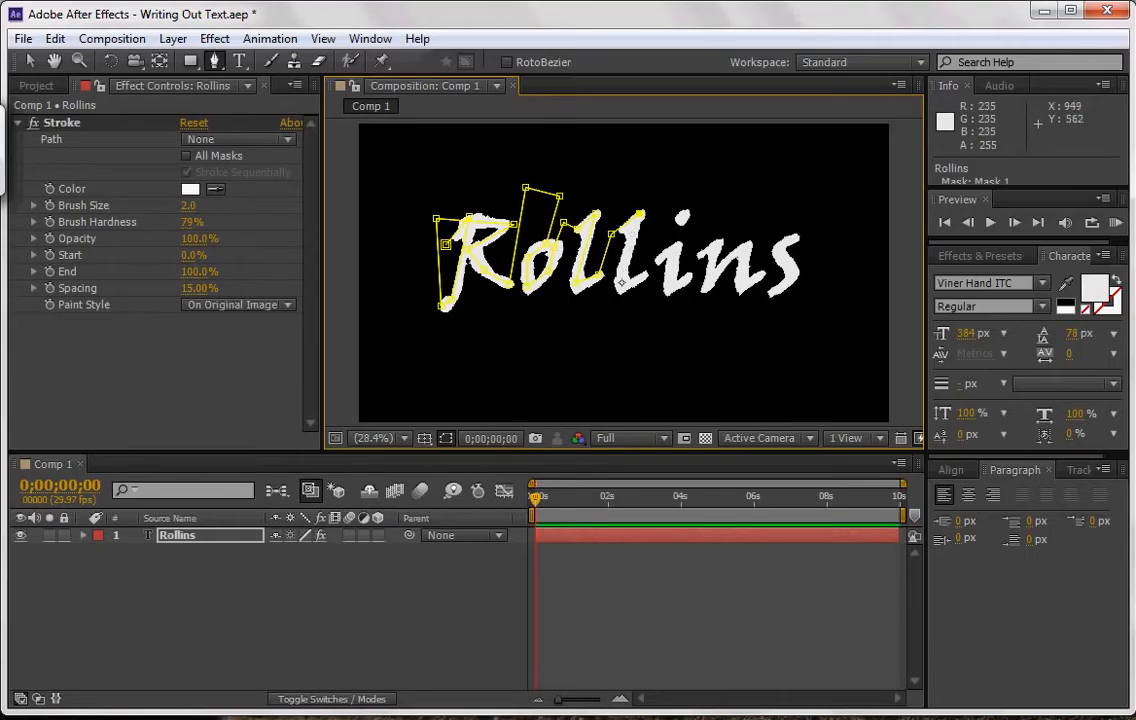
left_click(643, 274)
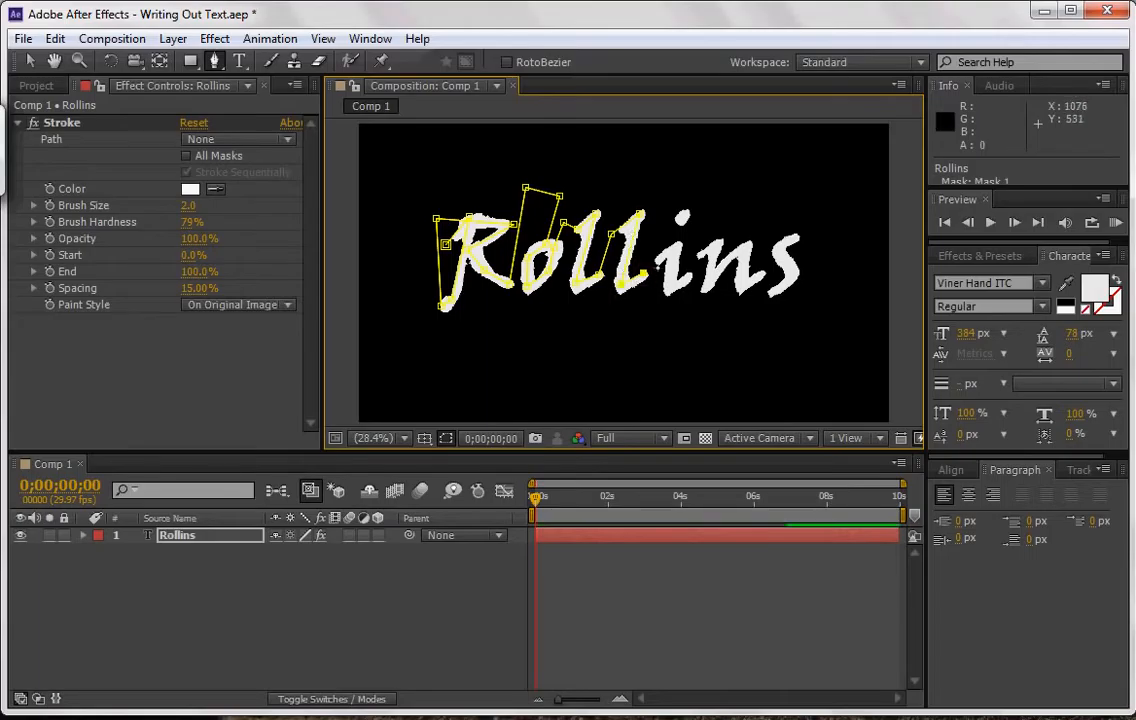
Extend the mask path along the i and its dot, and trace the letter n.
left_click(658, 259)
left_click(676, 247)
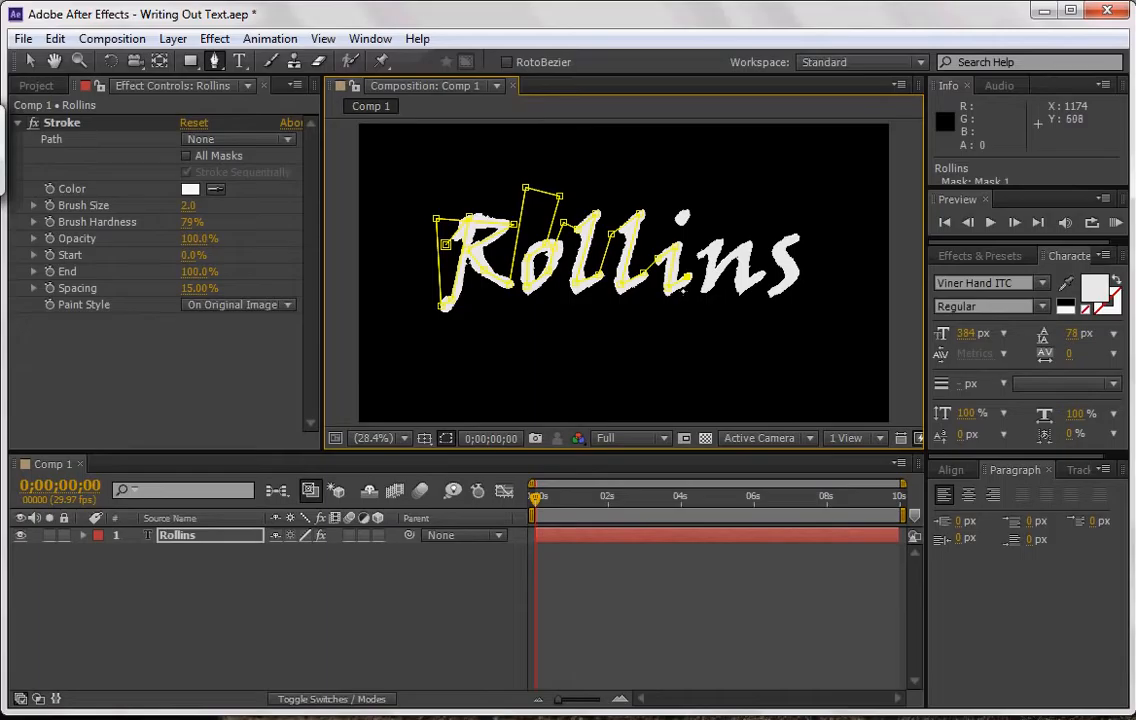
left_click(690, 235)
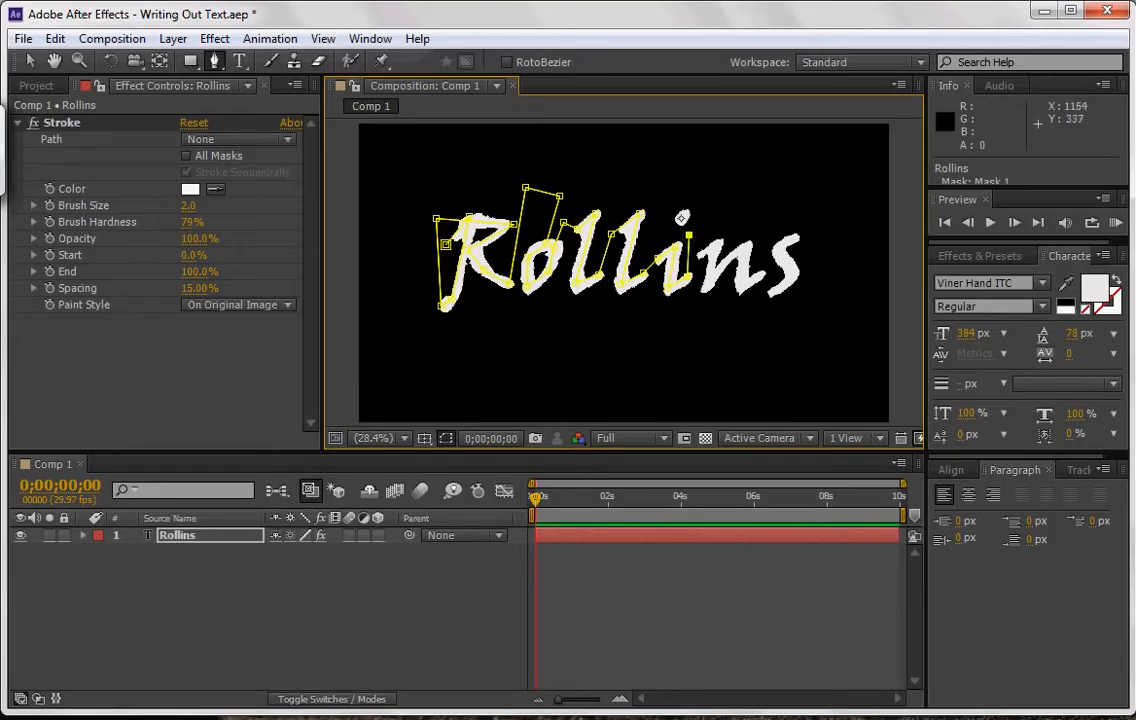
left_click(682, 216)
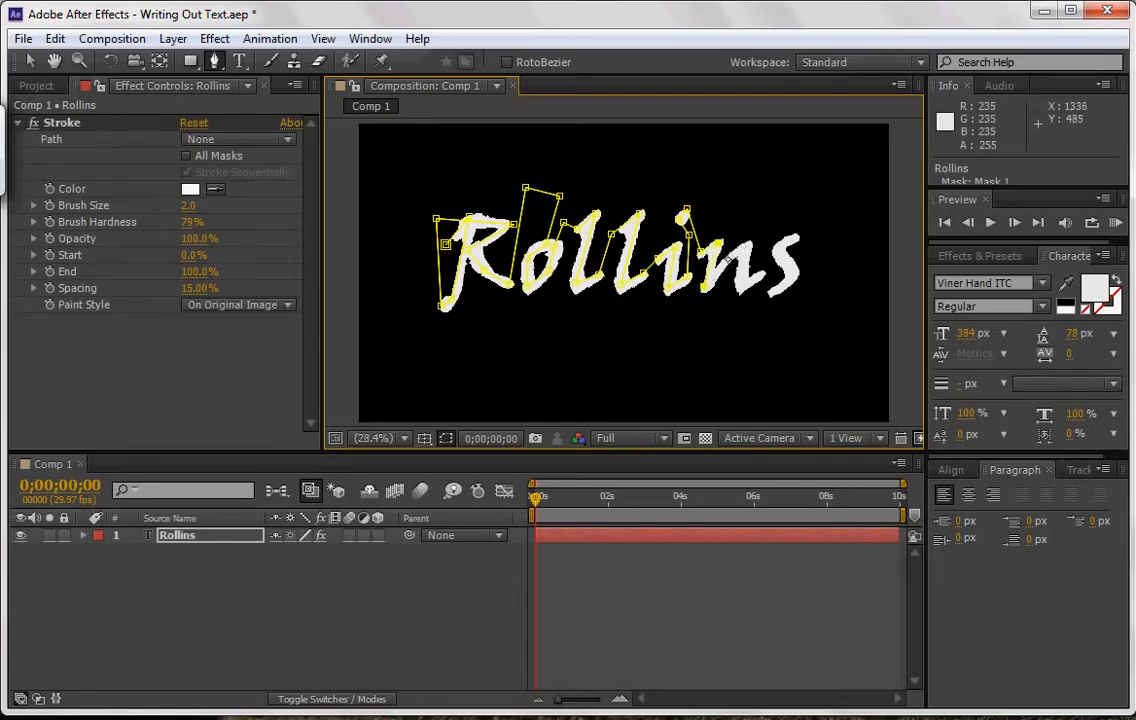
left_click(747, 245)
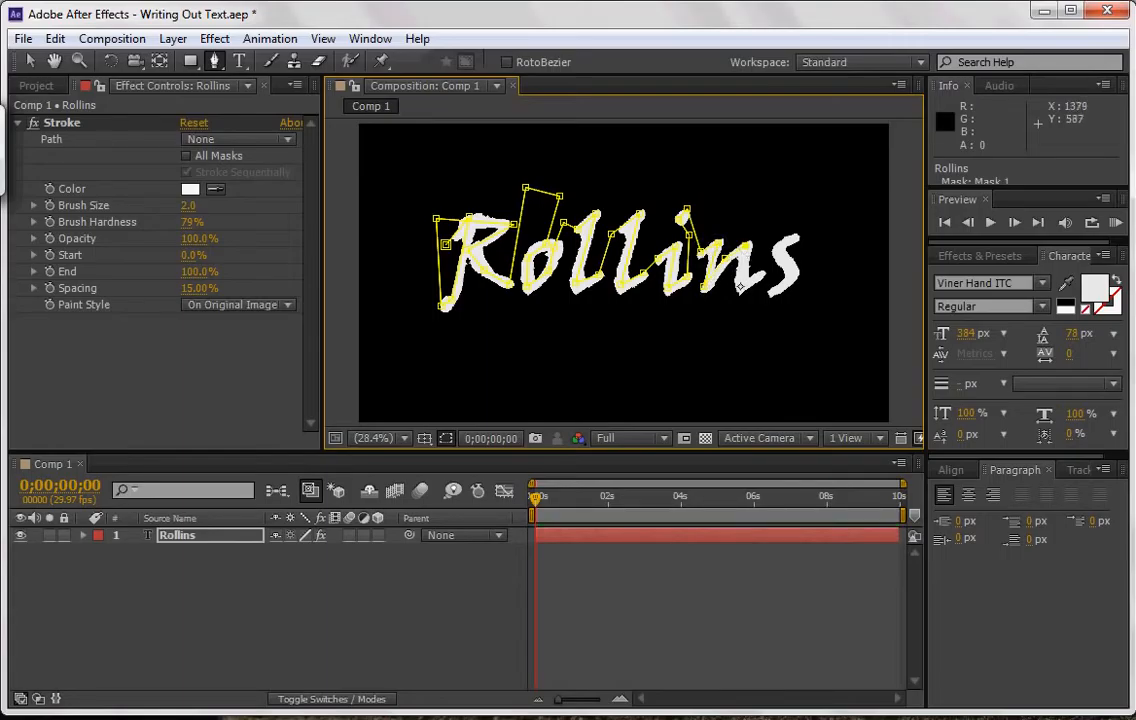
Route the mask path above the gap after the n and trace the letter s to its lower end.
left_click(755, 205)
left_click(811, 205)
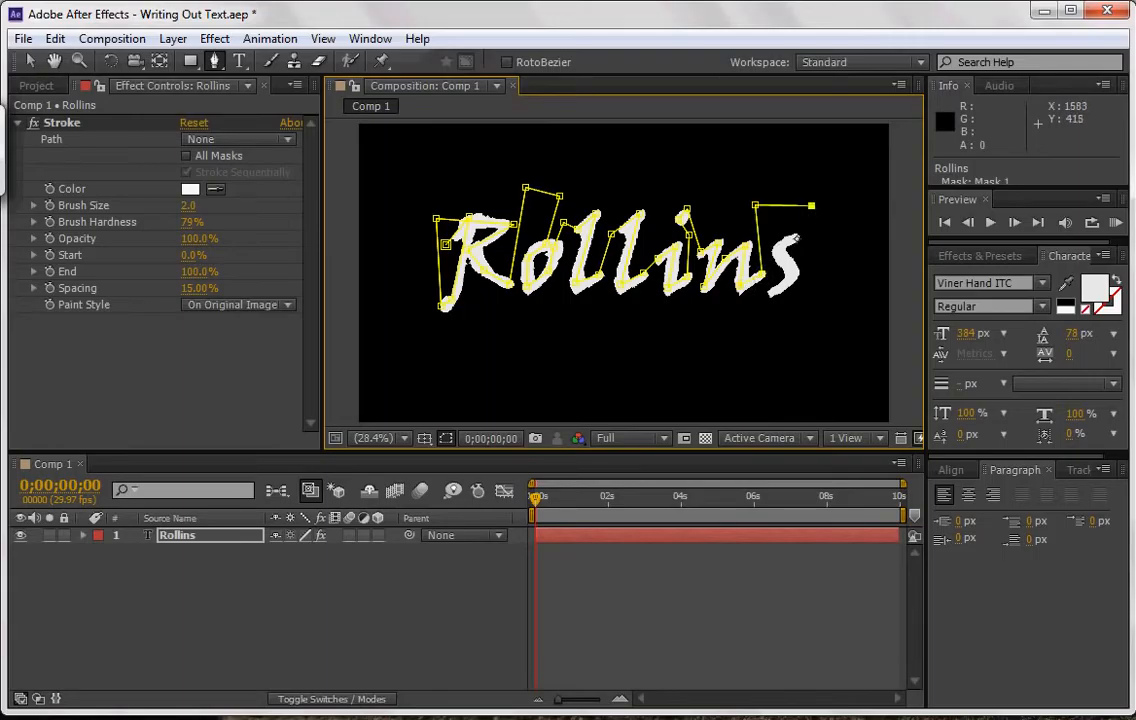
left_click(792, 240)
left_click(771, 292)
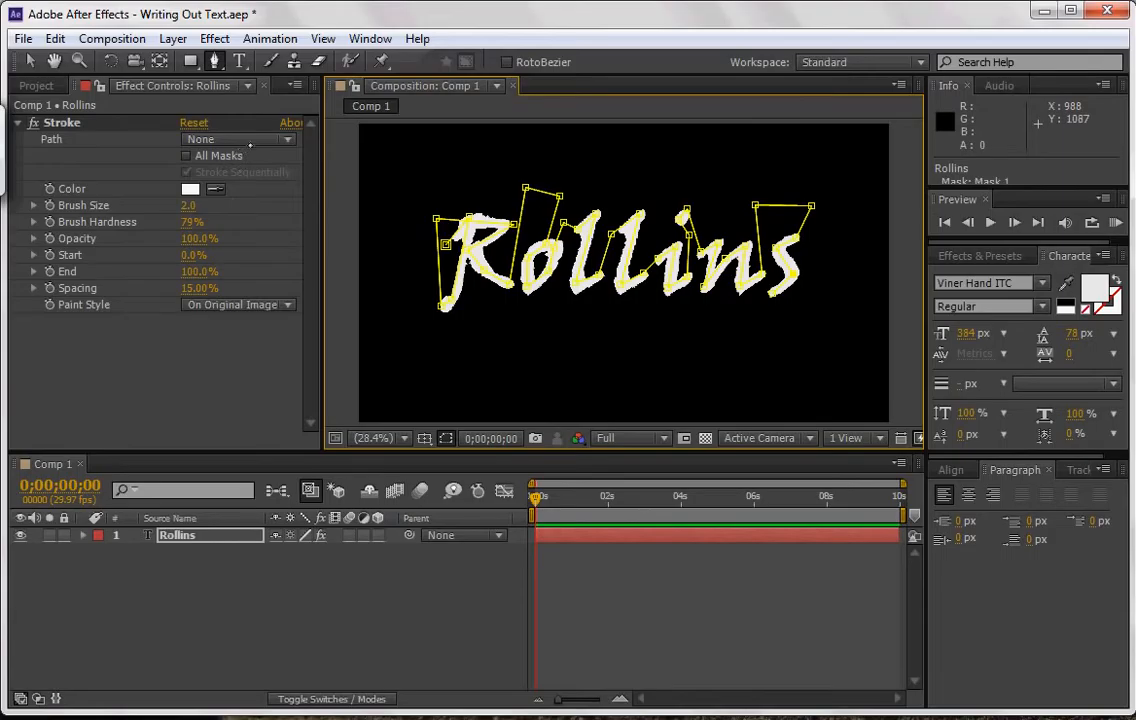
Set the Stroke effect's path to Mask 1, leaving no extra mask point beside the s.
left_click(240, 139)
left_click(222, 174)
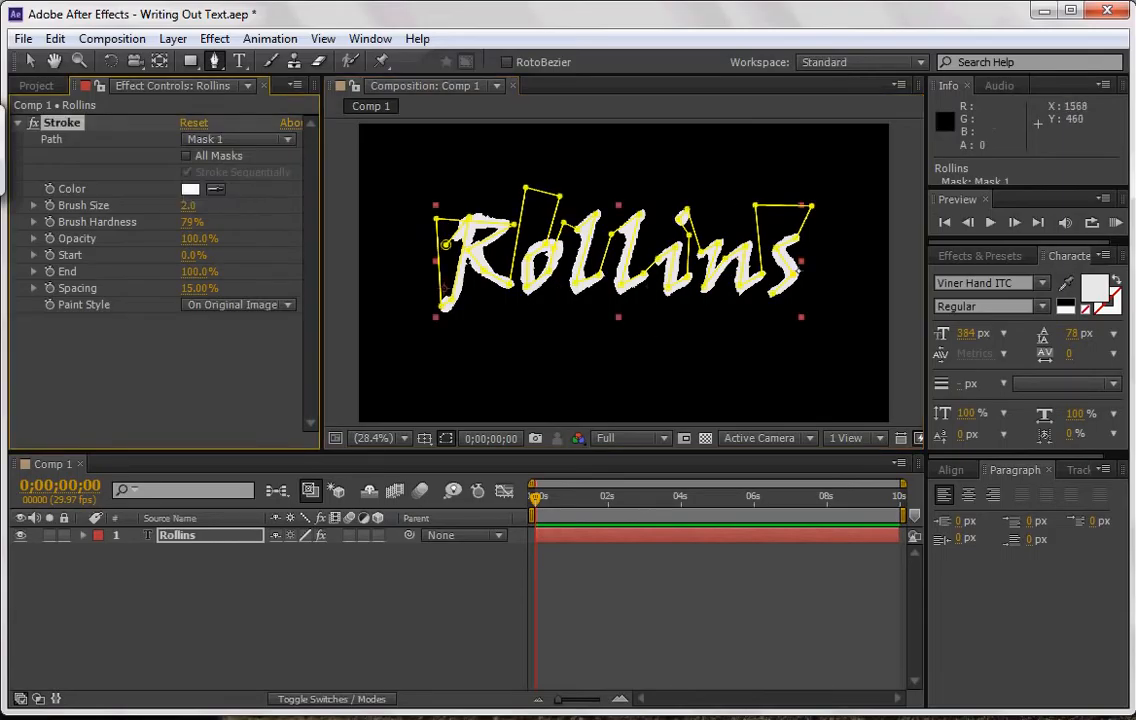
left_click(816, 291)
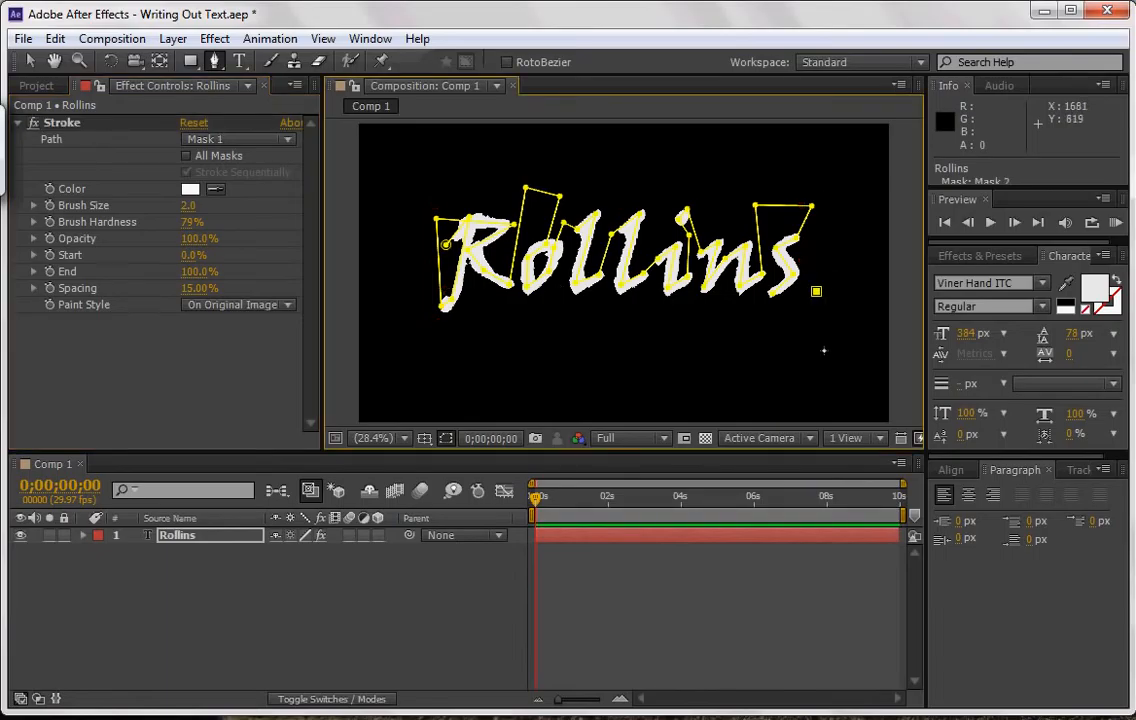
key("ctrl+z")
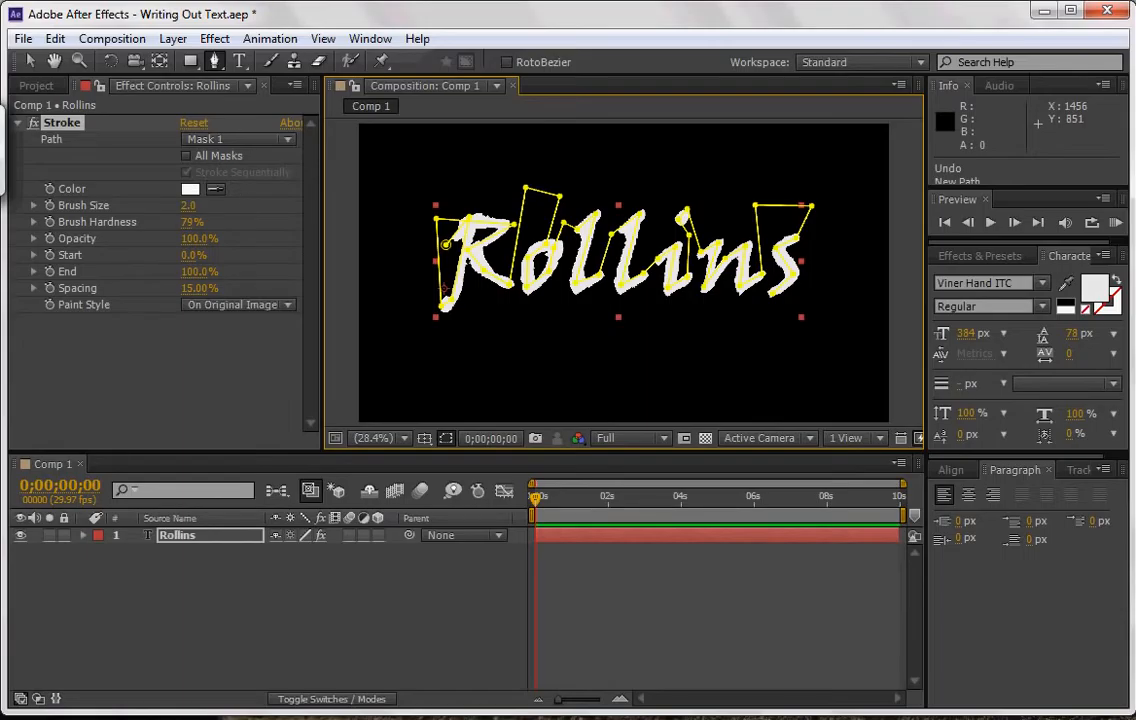
Set the Stroke effect's paint style to Reveal Original Image.
left_click(226, 305)
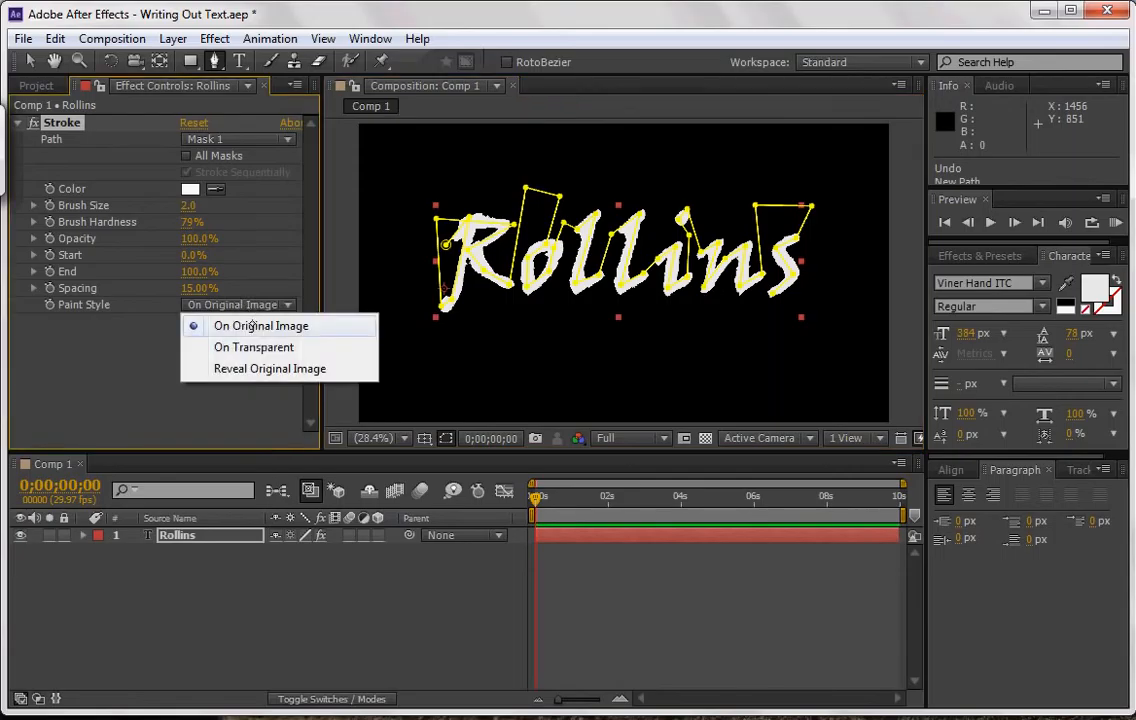
left_click(267, 367)
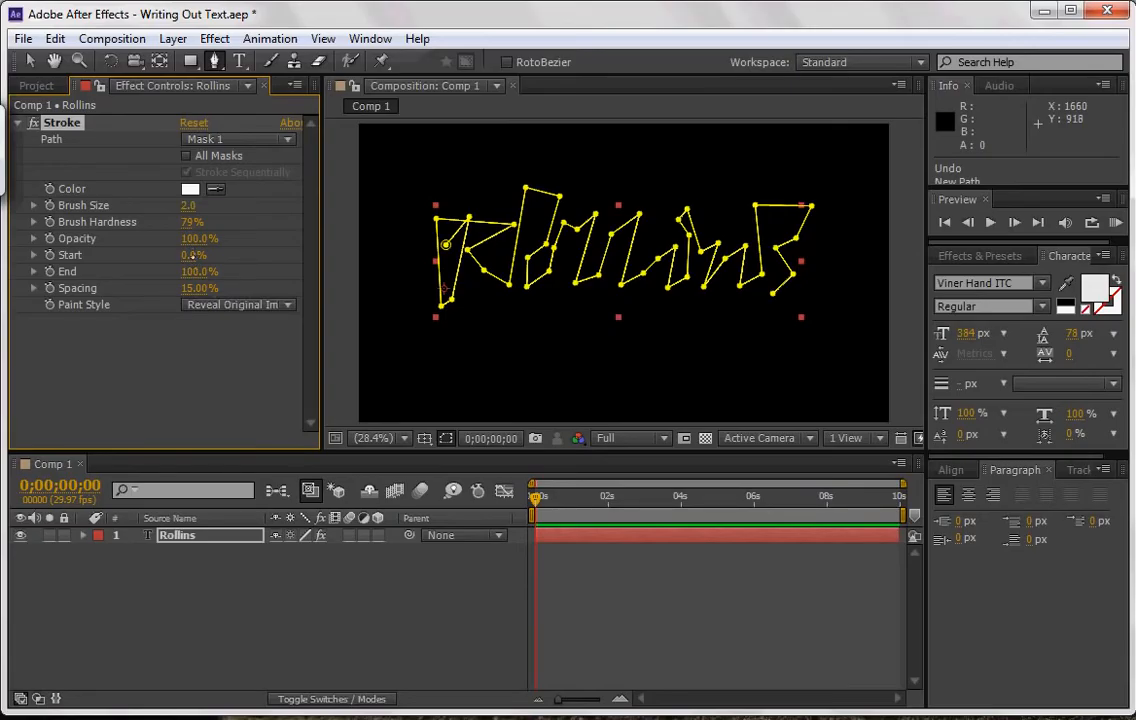
left_click_drag(193, 255, 317, 259)
left_click(148, 260)
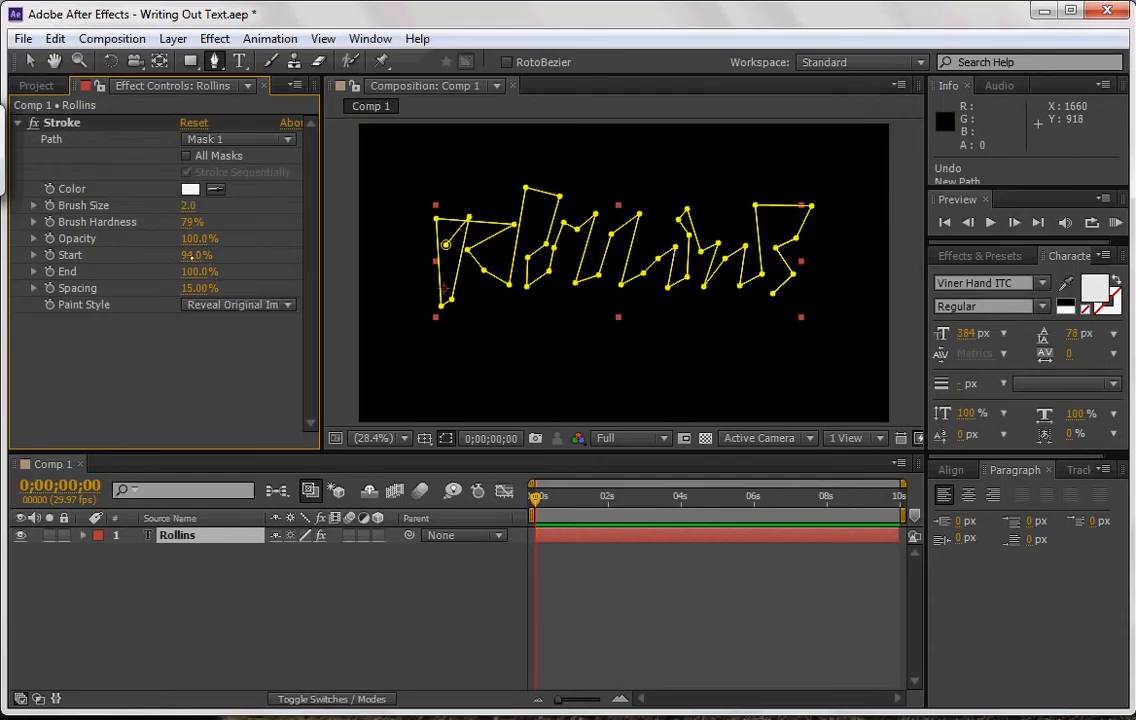
left_click_drag(192, 258, 83, 270)
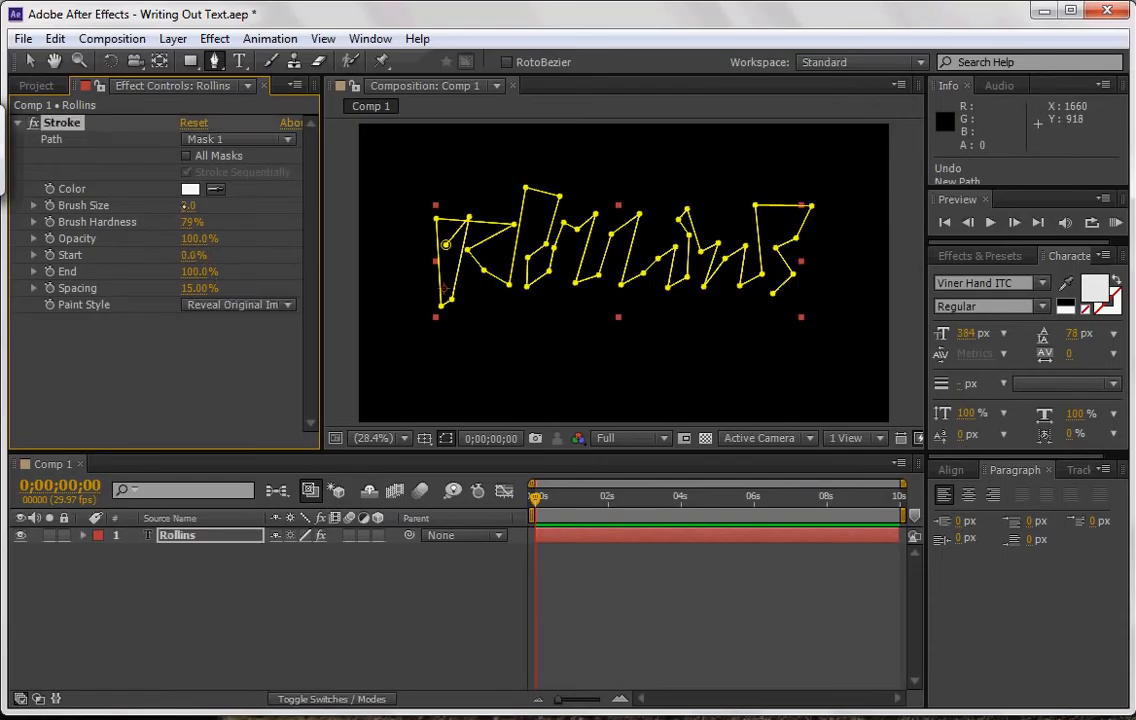
Increase the Stroke effect's brush size to 32.9 so the stroke covers the full letter thickness.
mouse_move(188, 205)
left_mouse_down()
mouse_move(307, 198)
mouse_move(340, 174)
mouse_move(395, 196)
mouse_move(486, 191)
left_mouse_up()
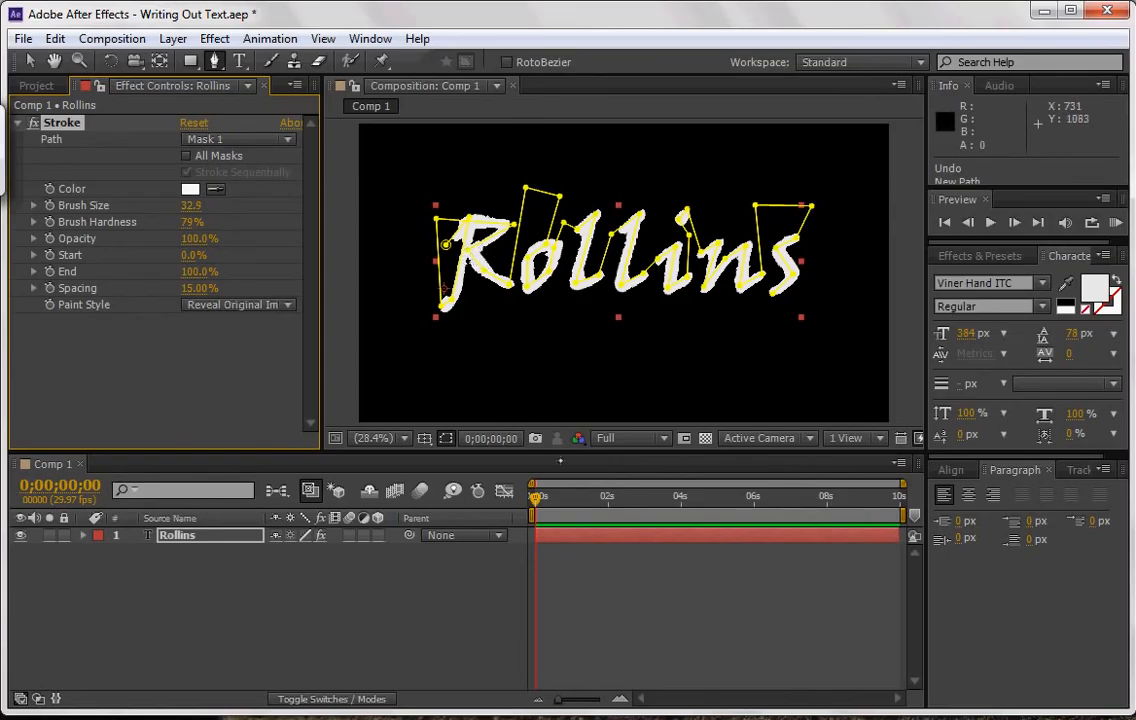
Keyframe the Stroke effect's End at 100% at 0;00;02;03 and at 0% at the start of the composition.
left_click_drag(537, 497, 610, 498)
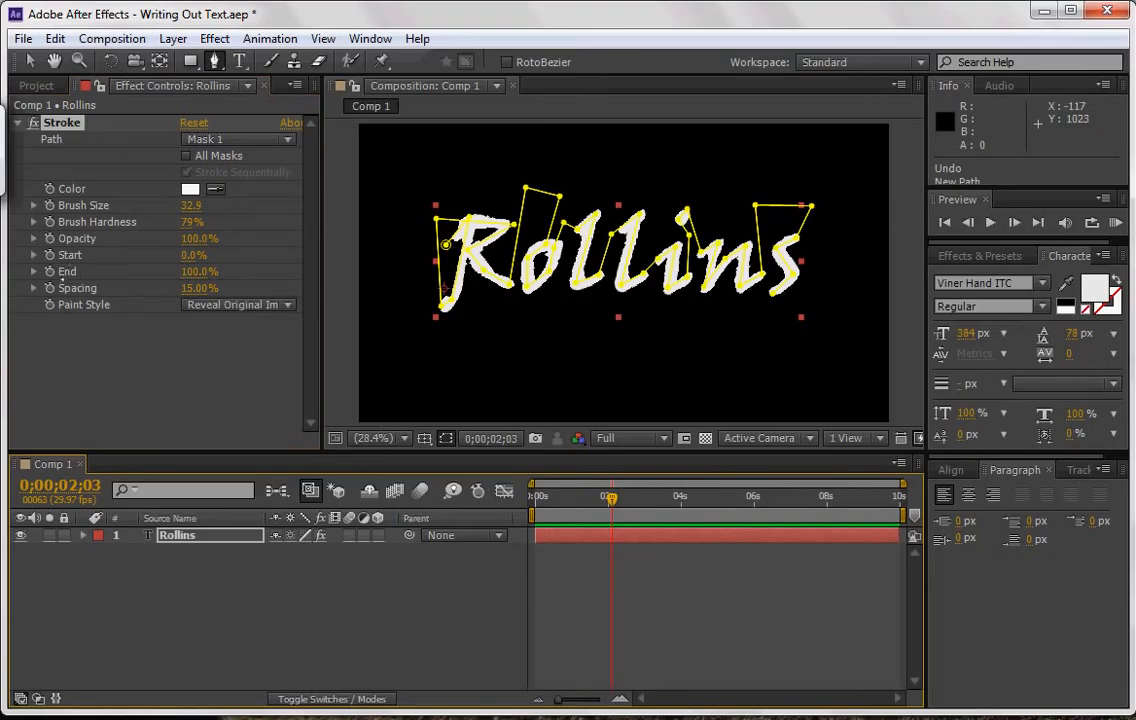
left_click(49, 271)
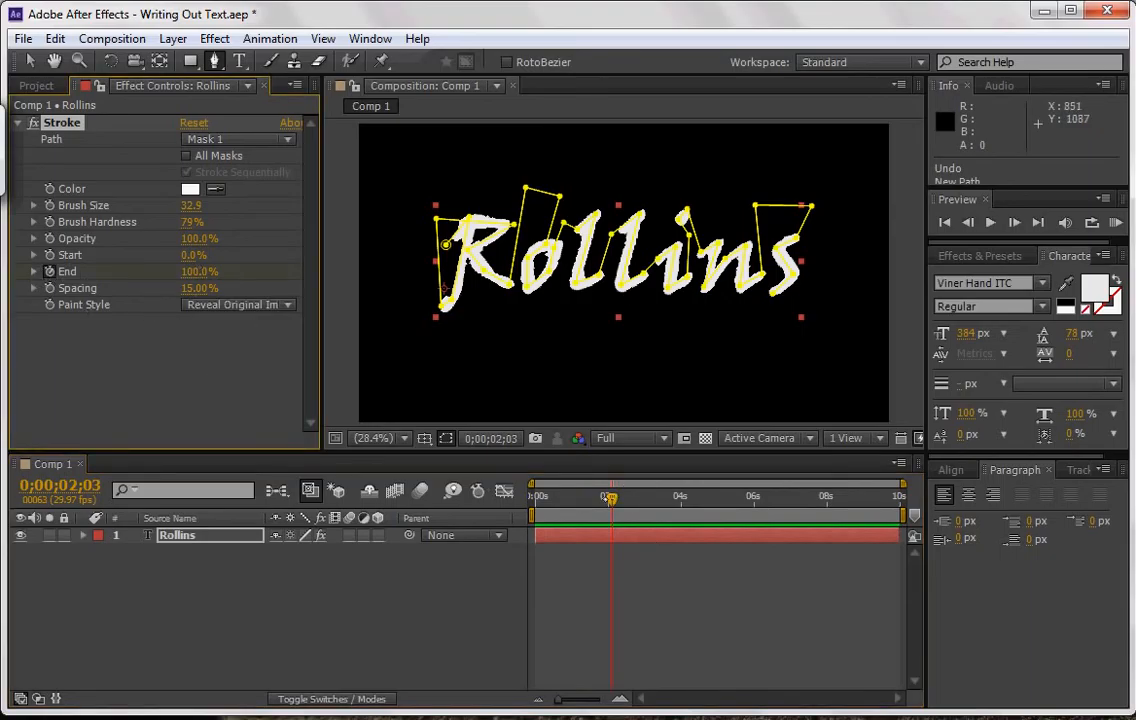
key("Home")
left_click_drag(188, 272, 93, 279)
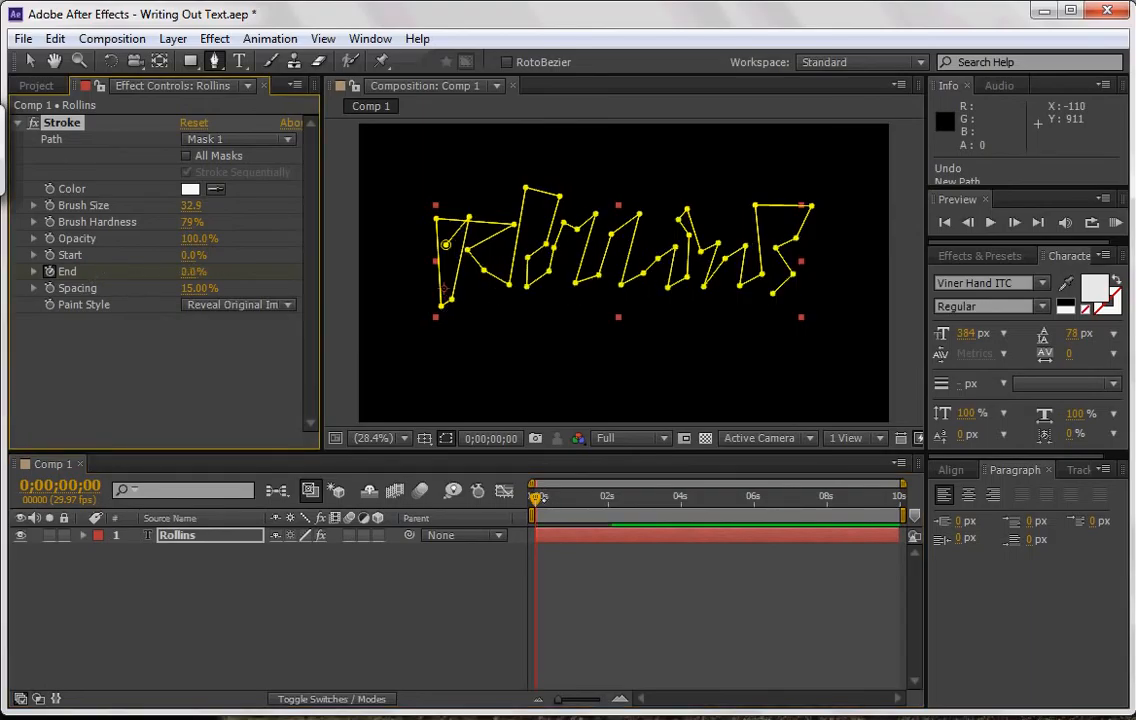
Play the write-on animation from the start of the composition and stop just before three seconds.
key("space")
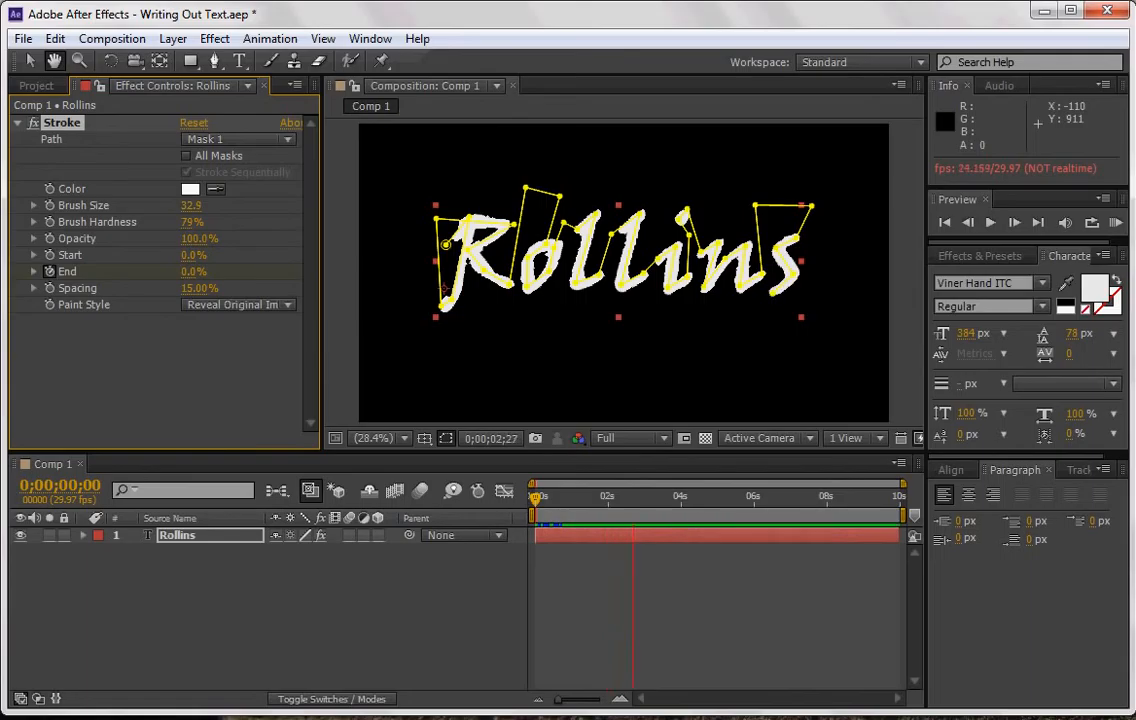
key("space")
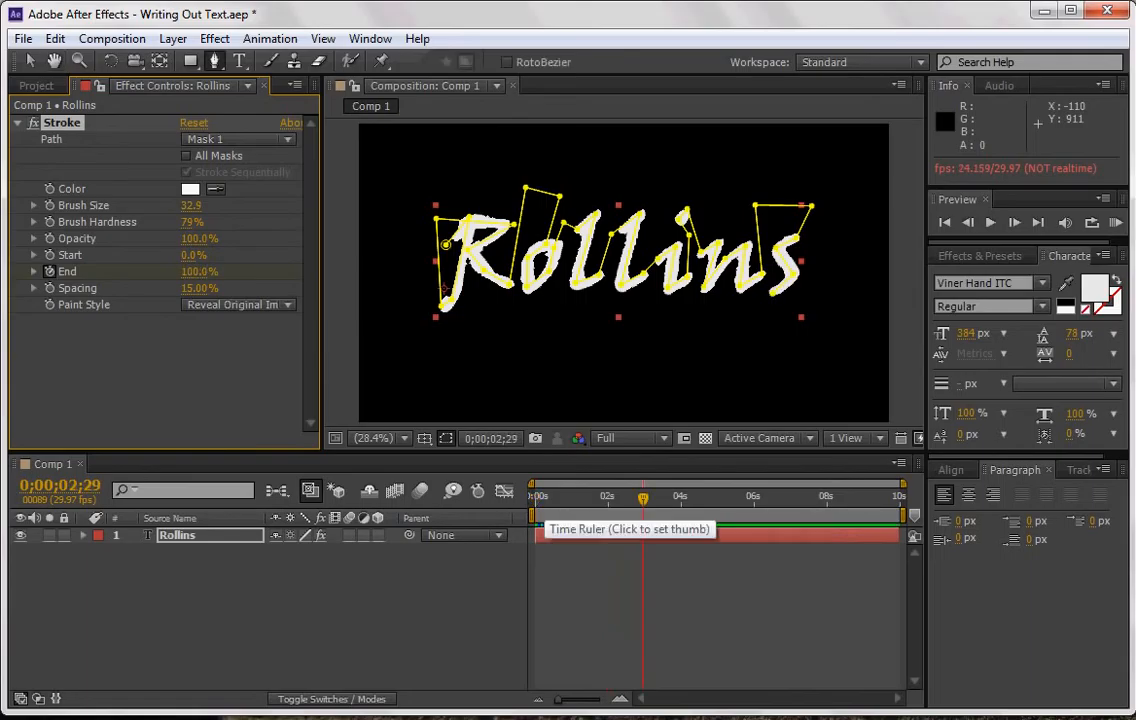